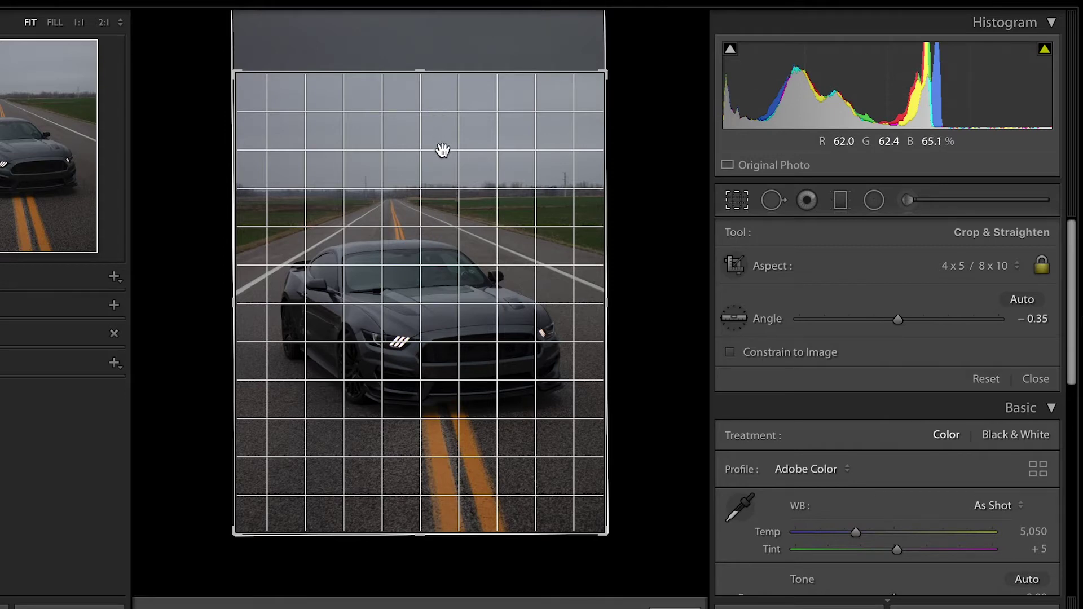
Commit the 4 x 5 crop and set Highlights to -67, Shadows to +57, Whites to +36 and Blacks to -12.
key(Return)
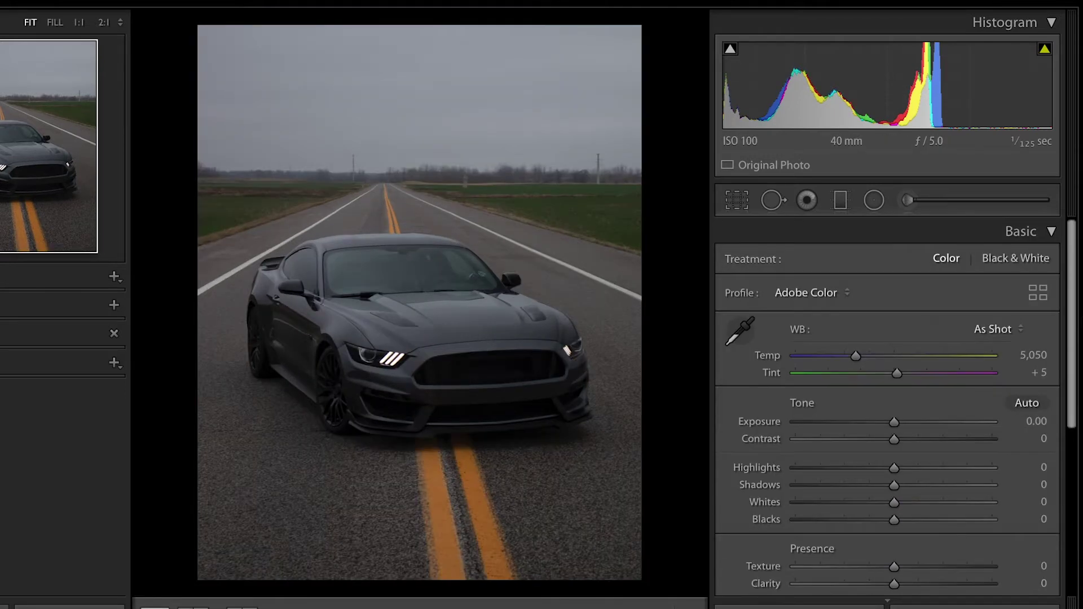
scroll(949, 473, down, 2)
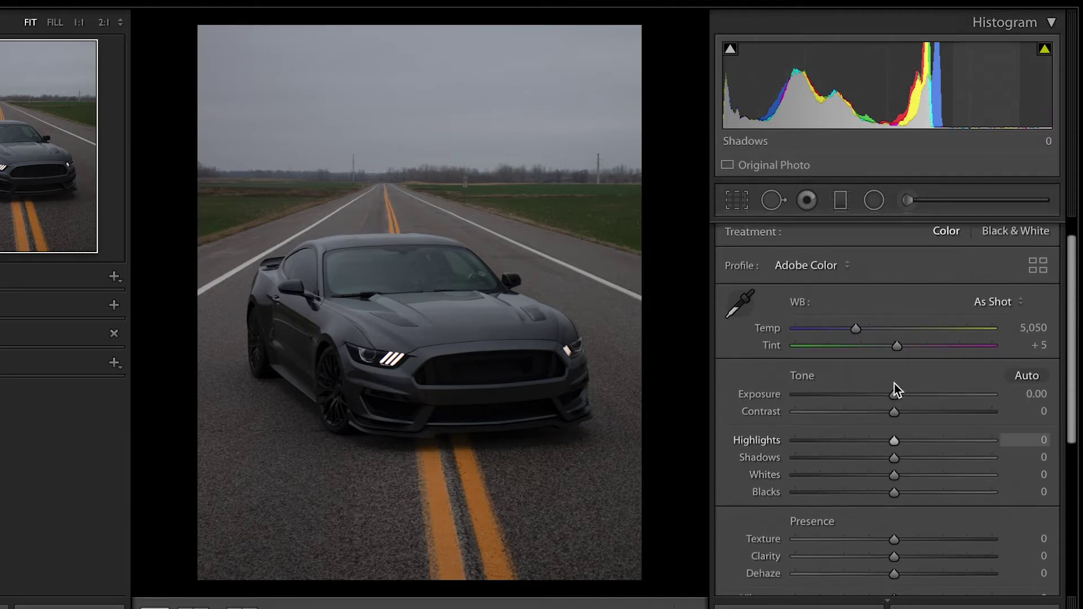
scroll(916, 458, up, 1)
drag(862, 444, 831, 443)
drag(895, 467, 956, 473)
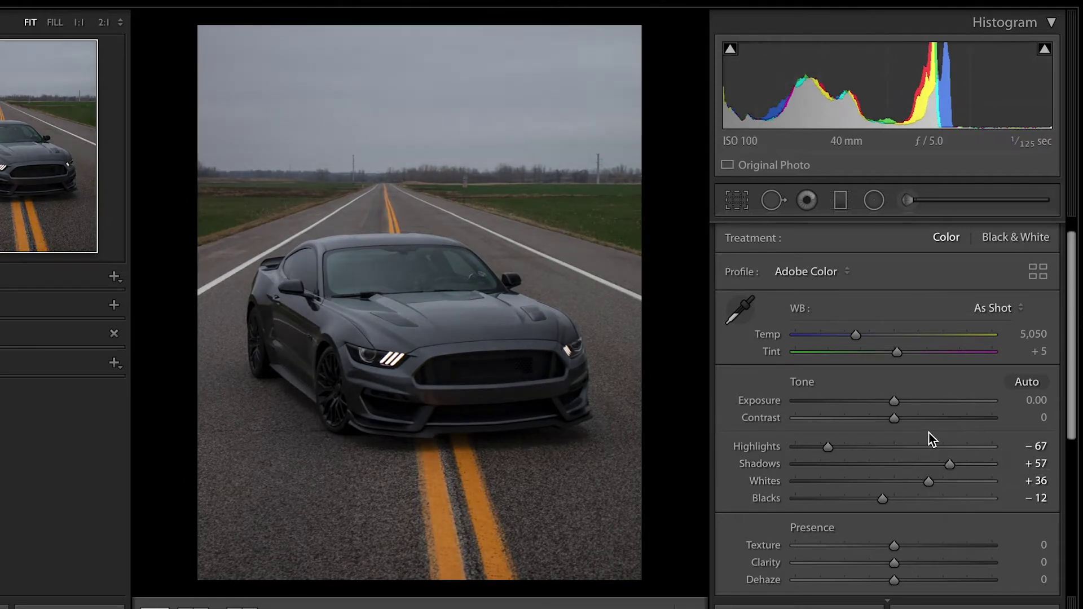
Brighten the RGB tone curve by moving its white point to 90.6/100 % and adding a shadow point and a slightly raised highlight point.
scroll(1017, 270, up, 1)
click(1022, 232)
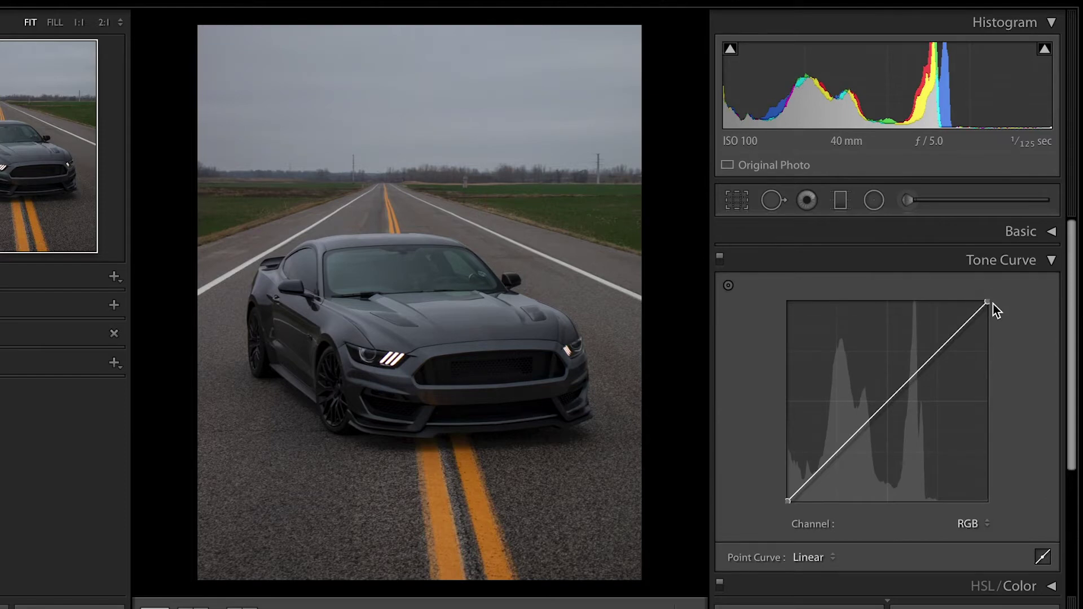
mouse_move(986, 303)
mouse_down()
mouse_move(959, 299)
mouse_move(970, 299)
mouse_up()
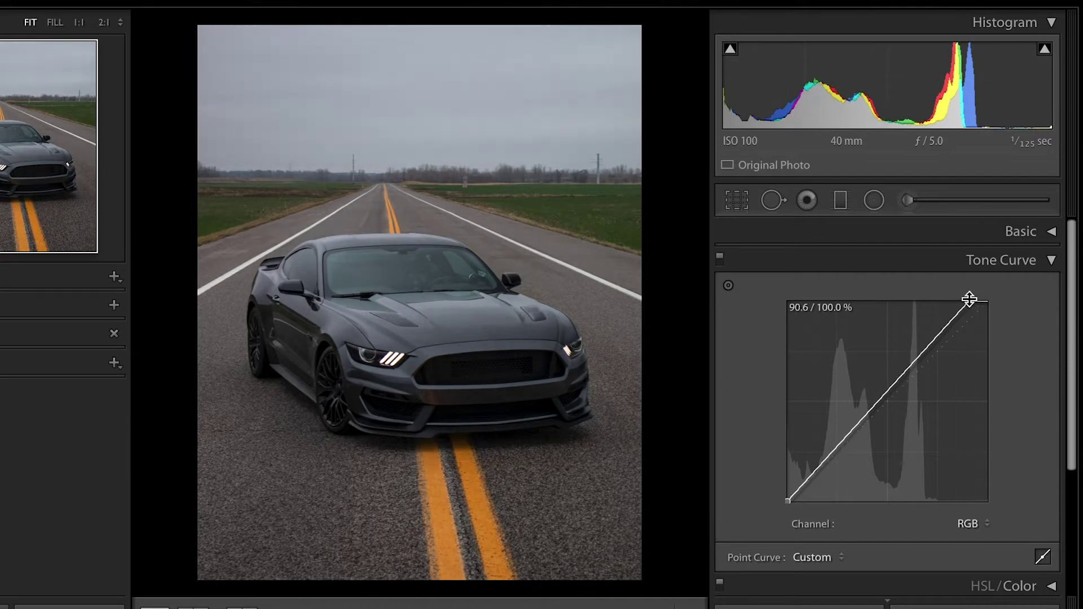
click(808, 480)
click(943, 332)
drag(944, 329, 943, 325)
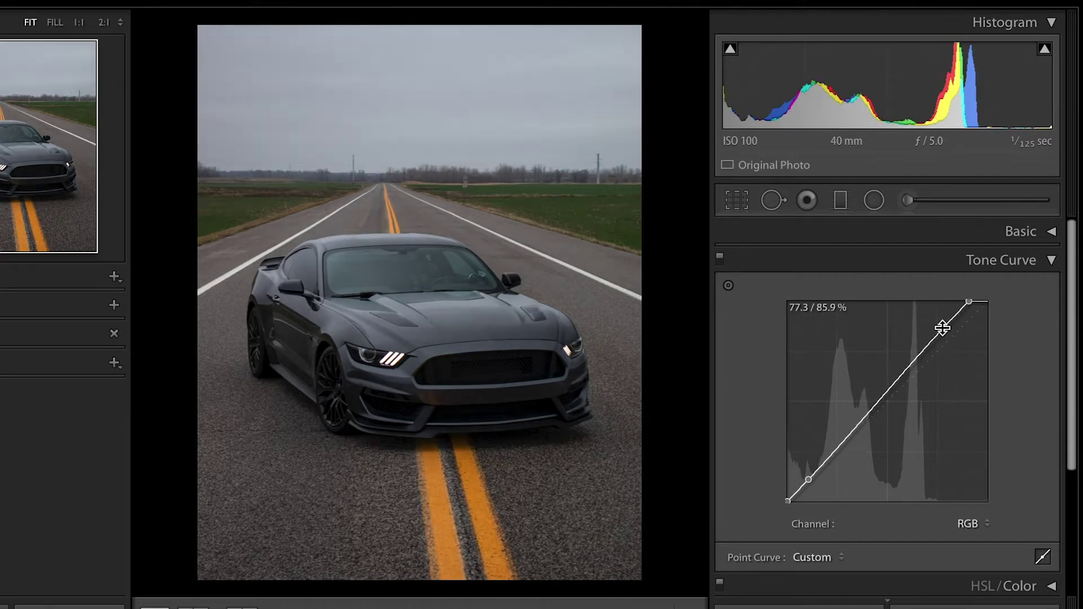
Set the orange color adjustments to Hue -48, Saturation -35 and Luminance +52.
click(964, 294)
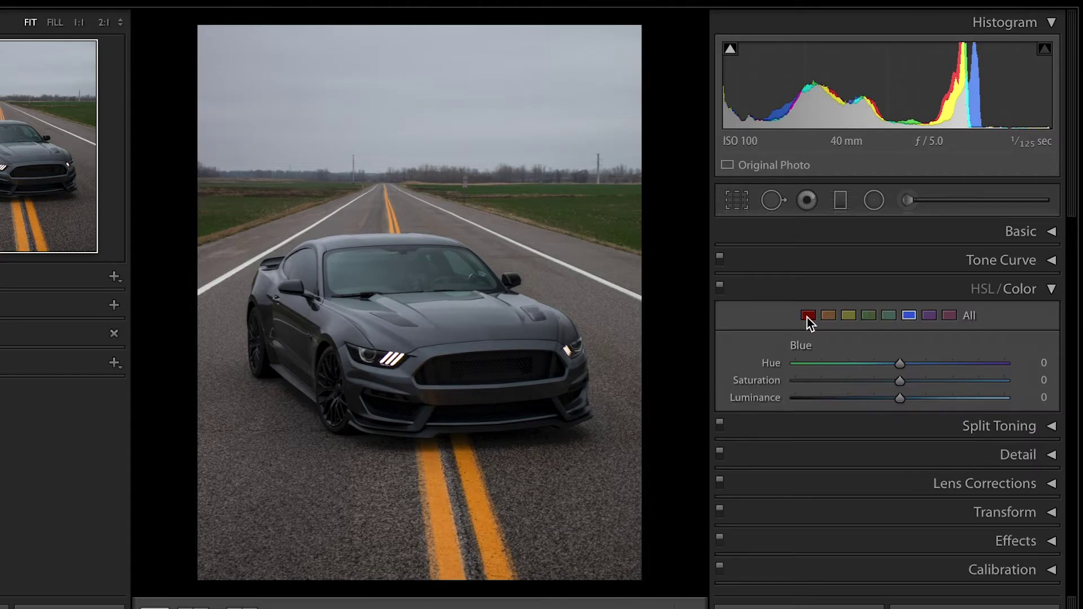
click(827, 317)
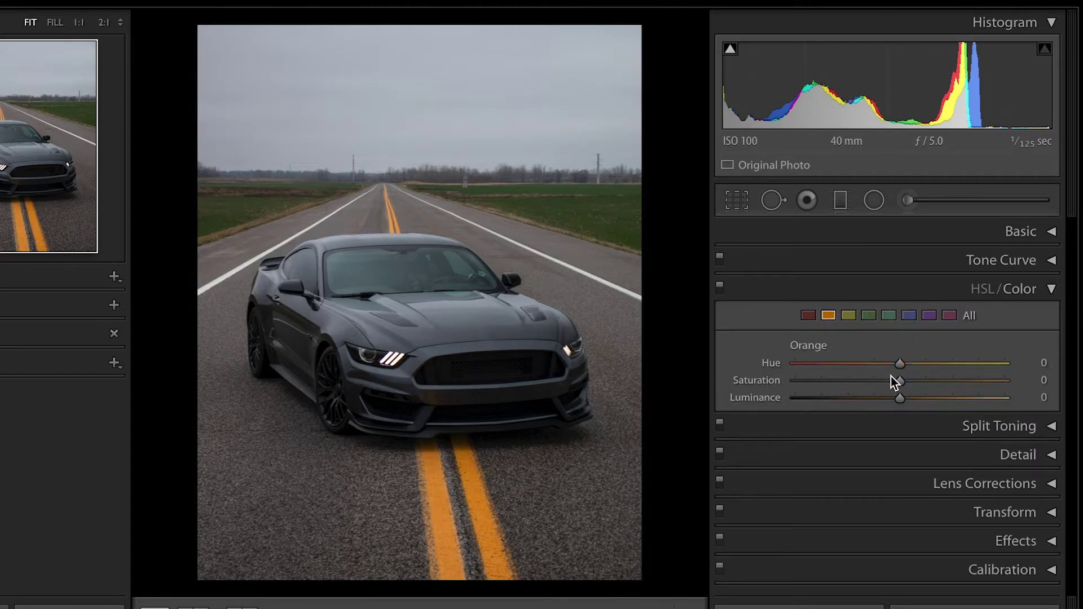
drag(821, 365, 864, 380)
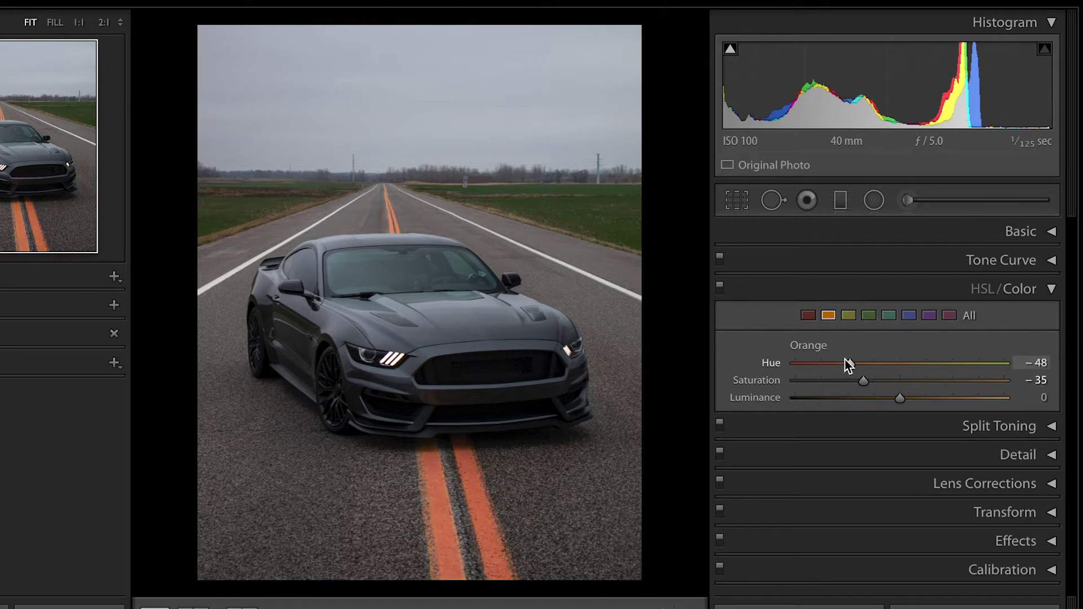
drag(897, 399, 953, 400)
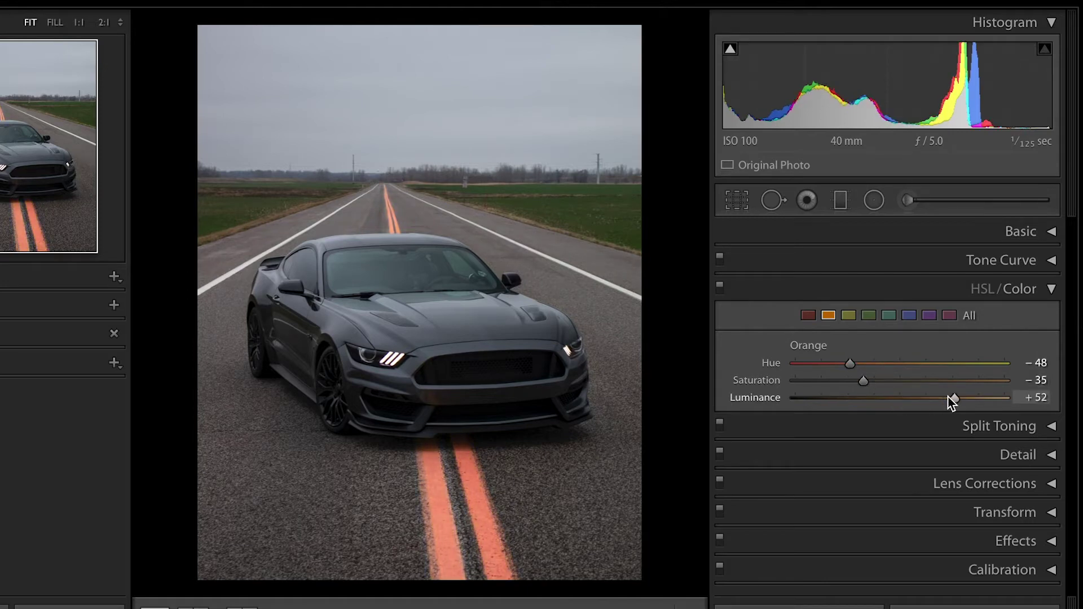
Set the yellow color adjustments to Hue -58, Saturation -11 and Luminance +36.
click(848, 315)
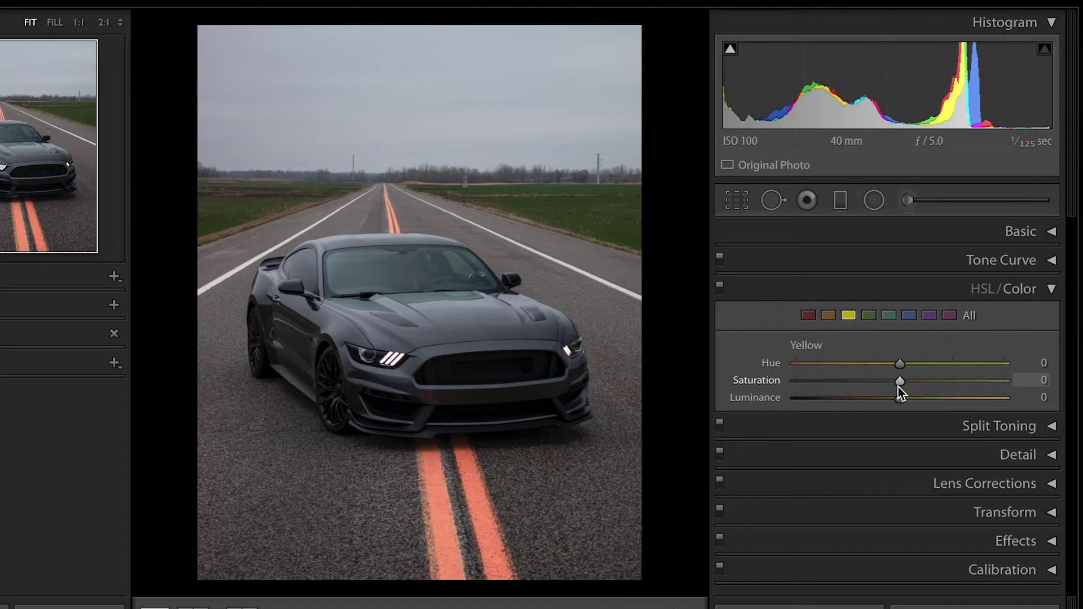
drag(957, 387, 841, 363)
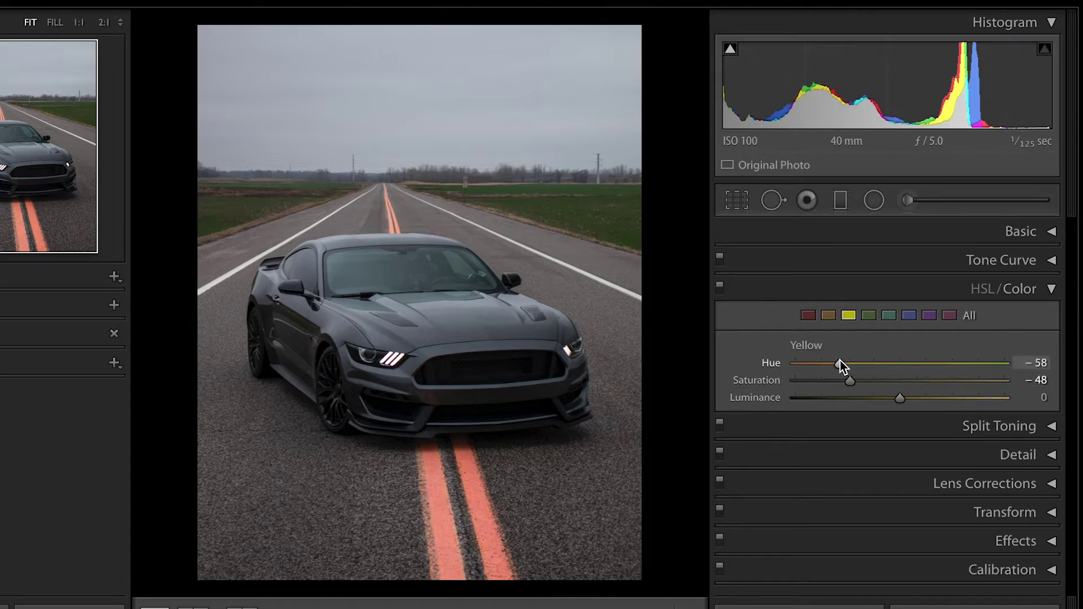
mouse_move(952, 398)
mouse_down()
mouse_move(865, 407)
mouse_move(938, 409)
mouse_up()
drag(844, 384, 886, 381)
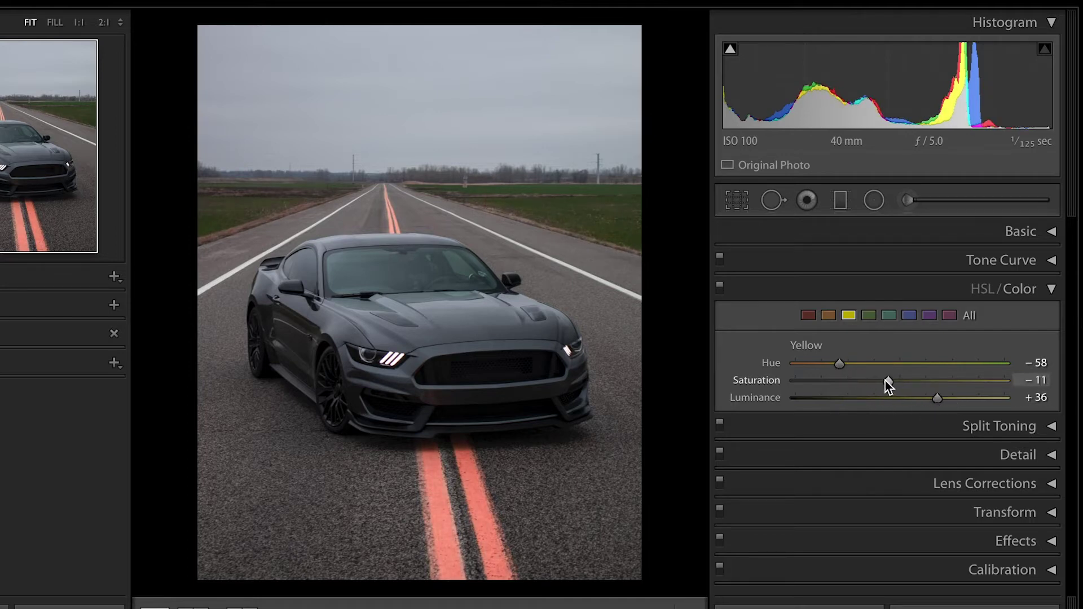
Set the aqua color adjustments to Hue +51, Saturation -55 and Luminance -33, and compare the photo before and after.
click(909, 315)
click(888, 315)
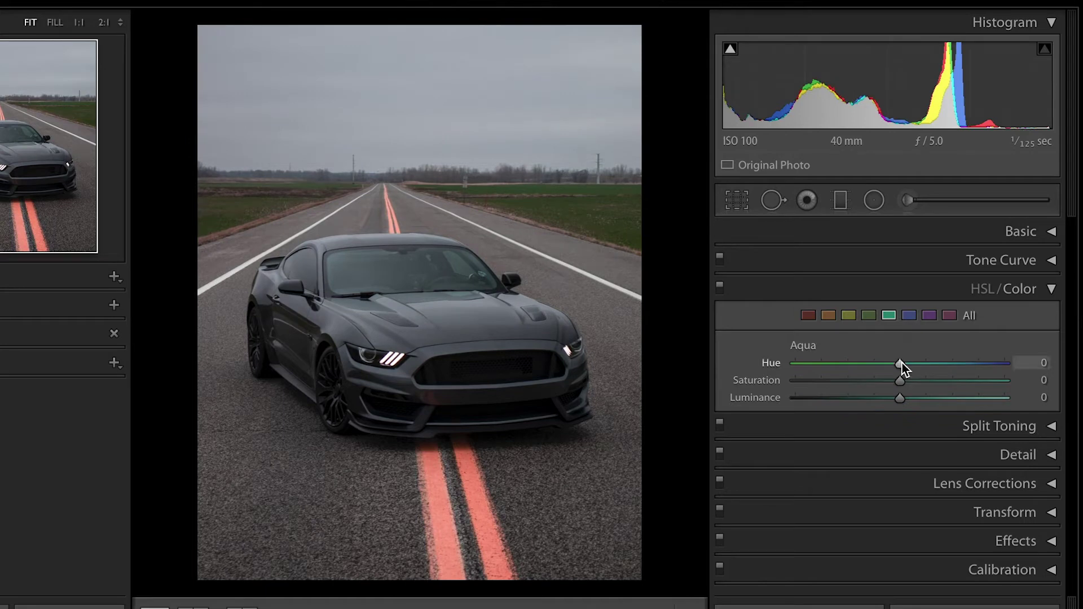
drag(838, 382, 840, 382)
mouse_move(906, 405)
mouse_down()
mouse_move(834, 402)
mouse_move(950, 406)
mouse_move(891, 410)
mouse_up()
key(backslash)
key(backslash)
key(backslash)
key(backslash)
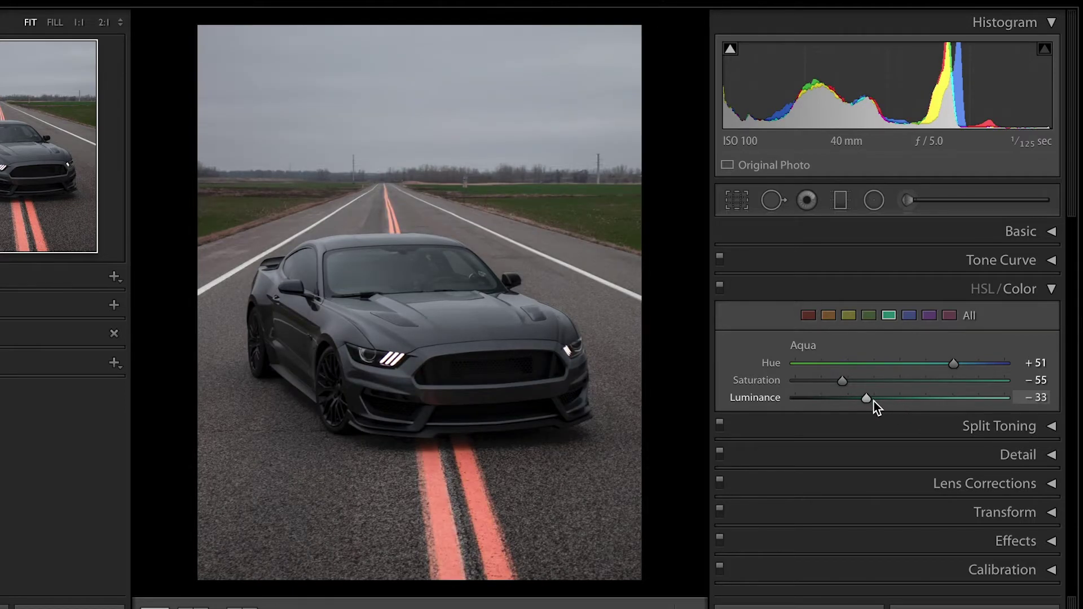
key(backslash)
key(backslash)
Turn on chromatic aberration removal and lens profile corrections.
click(730, 338)
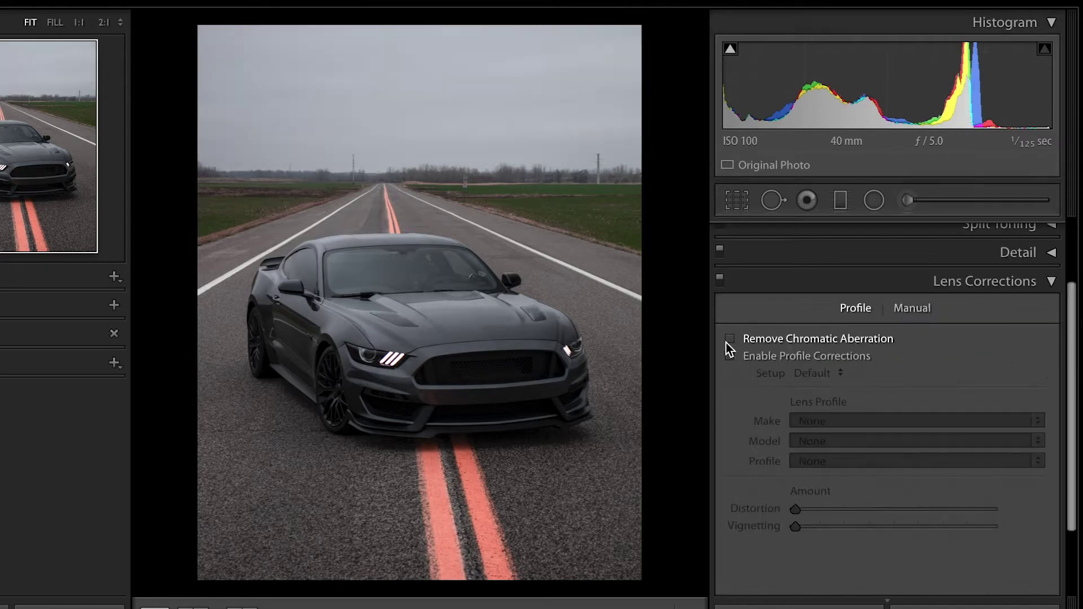
click(731, 355)
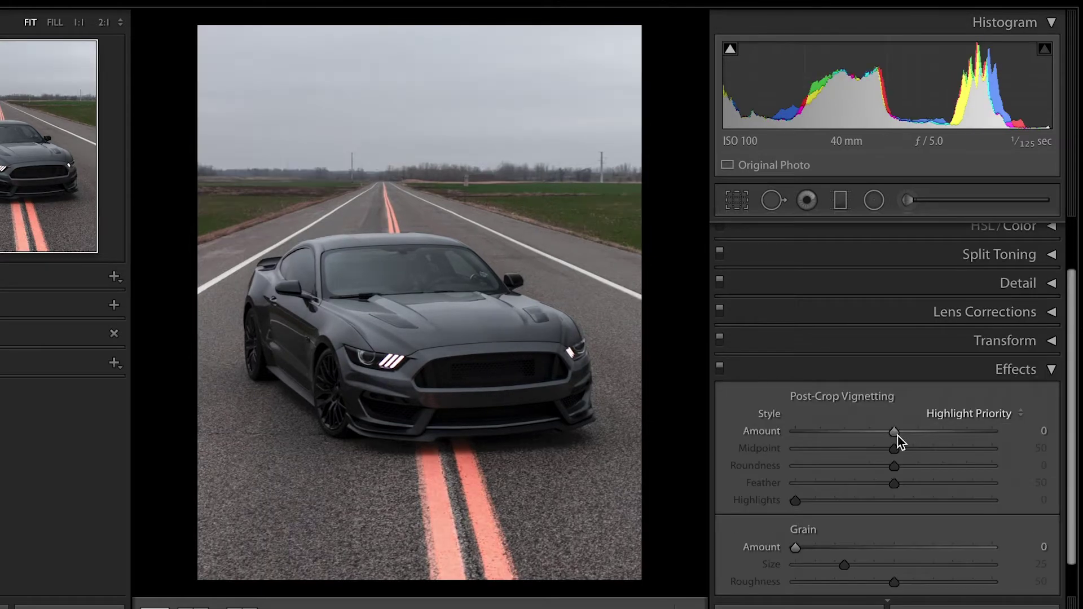
Add a post-crop vignette with Amount -16, Midpoint 64, Roundness -27 and Feather 100.
drag(895, 438, 795, 432)
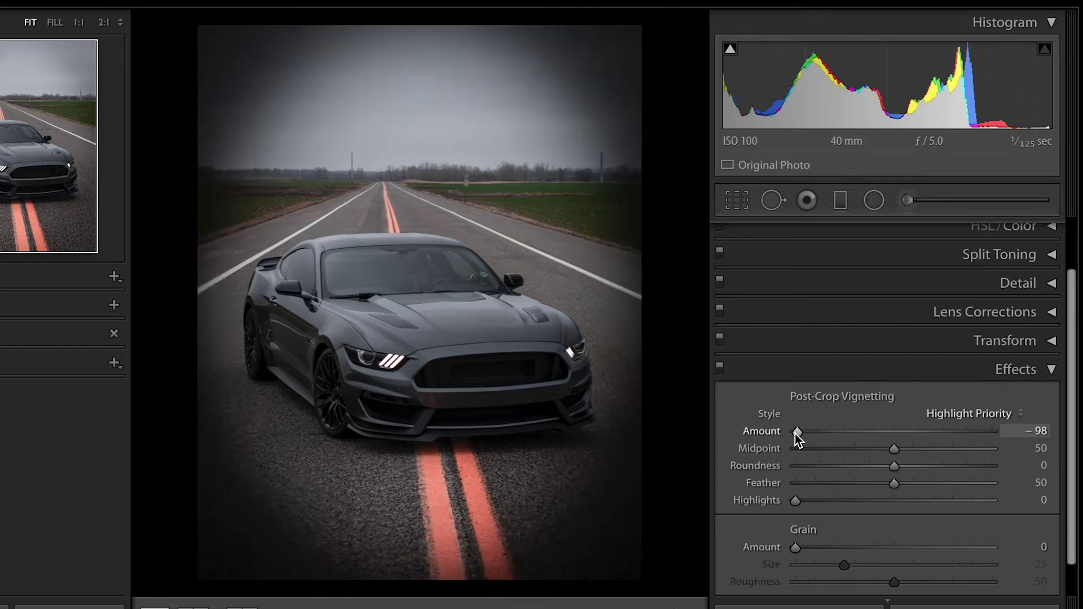
drag(895, 467, 937, 452)
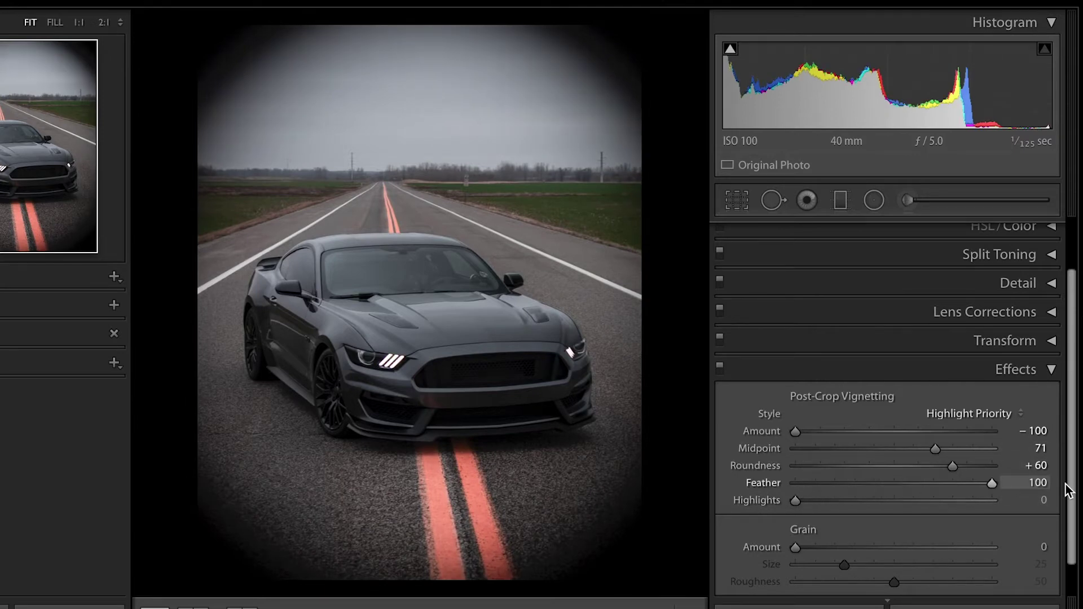
drag(798, 431, 870, 436)
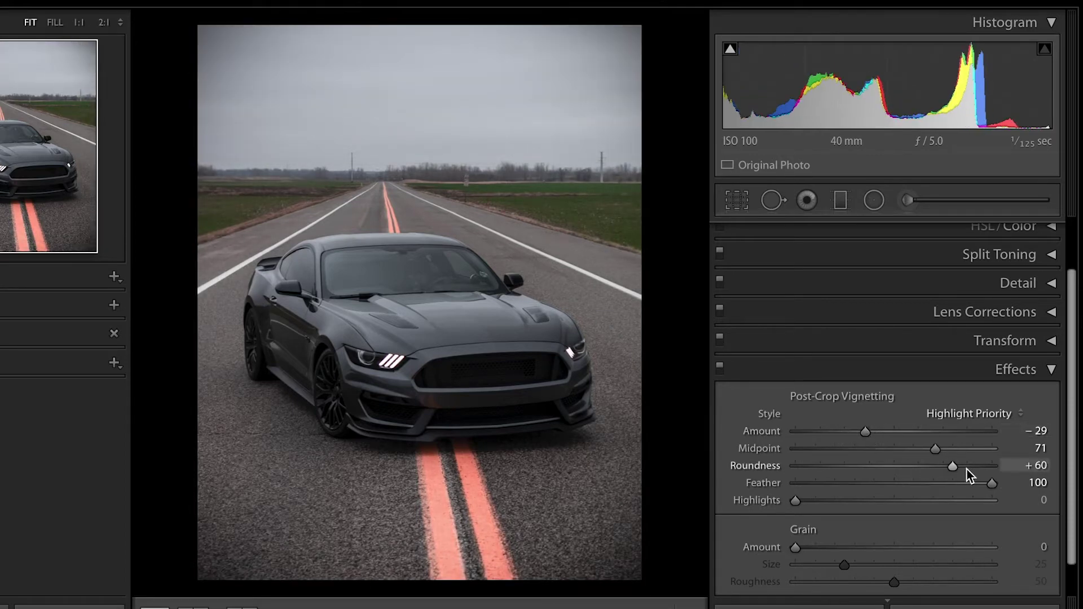
drag(919, 470, 889, 471)
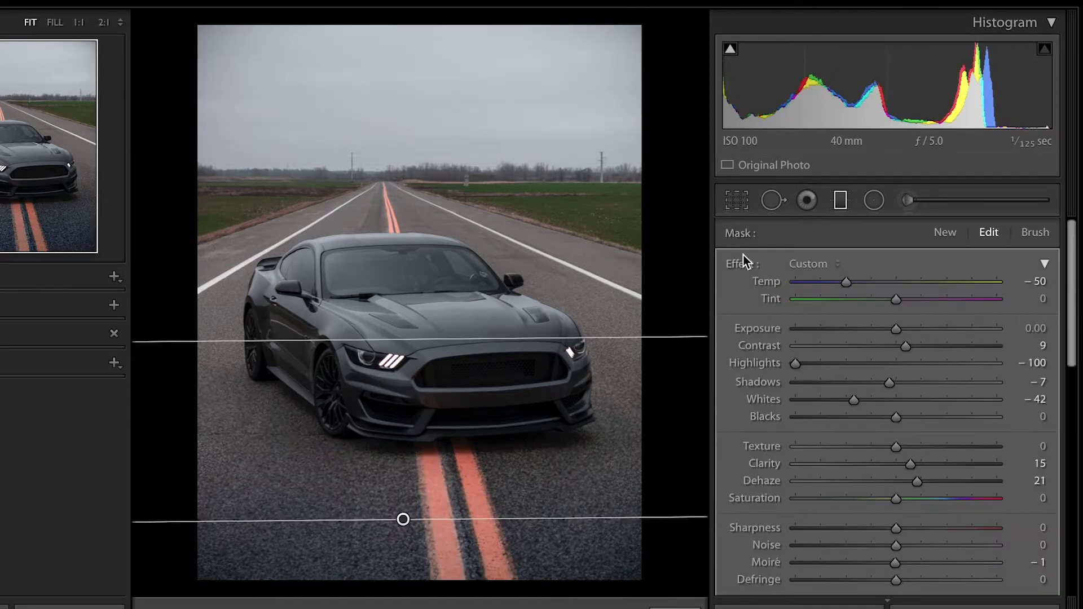
Reset the effect settings of the graduated filter over the road, set Clarity to 19 and Dehaze to 34, and adjust its contrast and tone.
double_click(743, 257)
scroll(840, 436, down, 1)
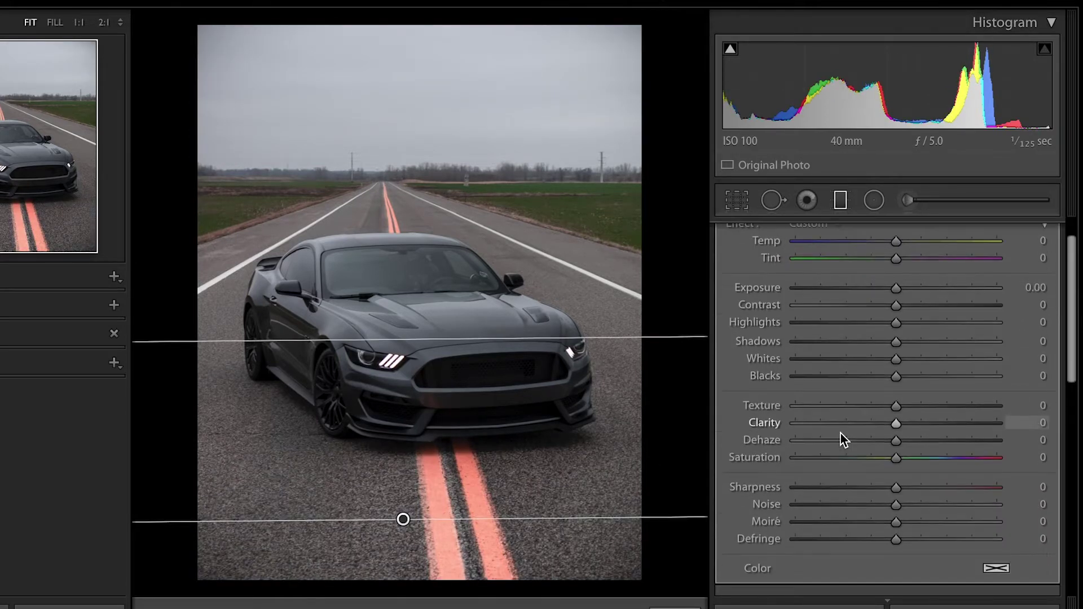
mouse_move(916, 442)
mouse_down()
mouse_move(929, 441)
mouse_move(919, 426)
mouse_up()
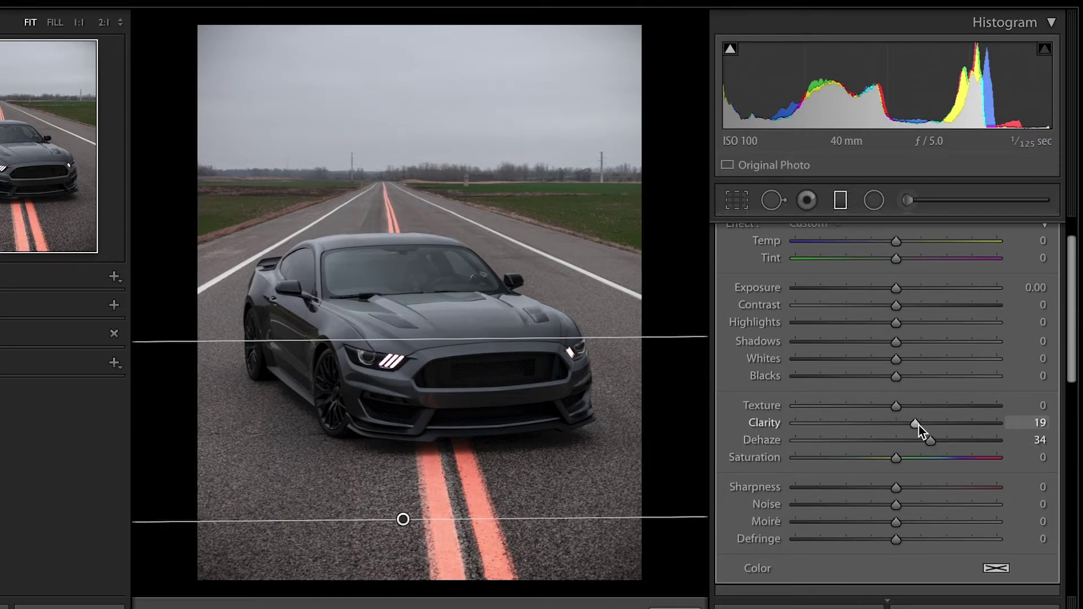
drag(895, 307, 918, 308)
click(854, 308)
drag(854, 306, 854, 345)
click(913, 354)
click(887, 347)
Add a graduated filter over the sky with Dehaze -75 and Exposure 0.59, moving its upper edge down toward the horizon.
scroll(851, 397, down, 3)
scroll(829, 434, down, 1)
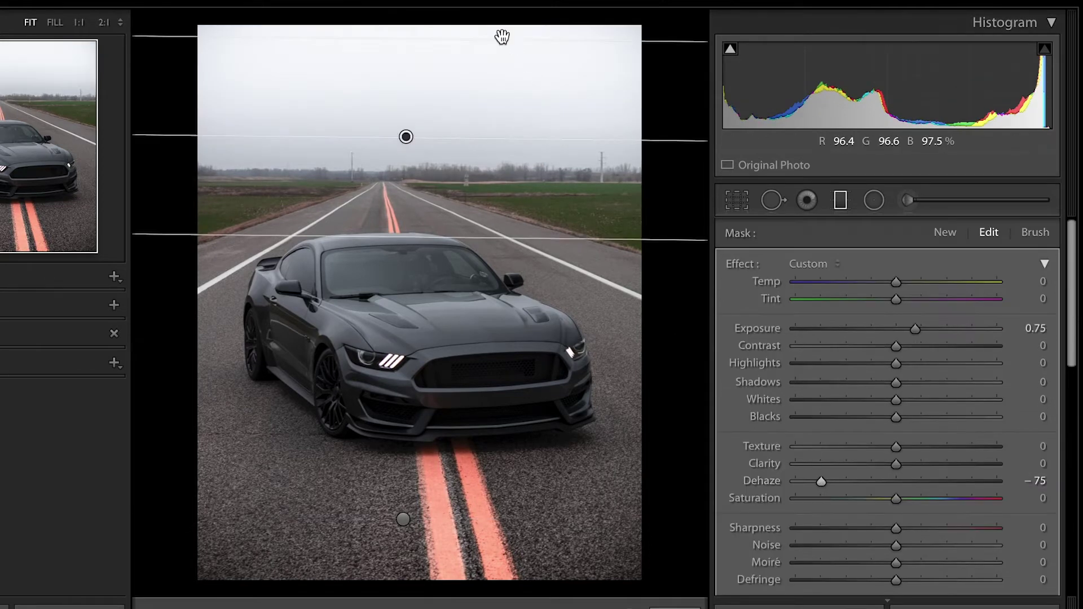
drag(502, 37, 506, 122)
drag(921, 333, 916, 332)
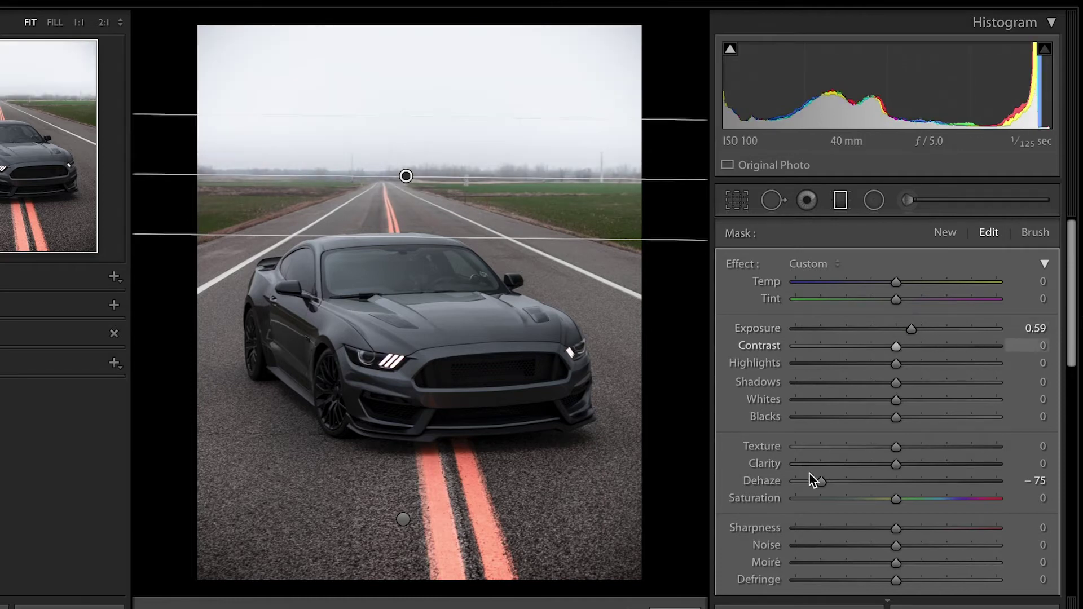
Compare the photo with and without the graduated filters, and with the original before all edits.
scroll(812, 479, down, 4)
click(730, 586)
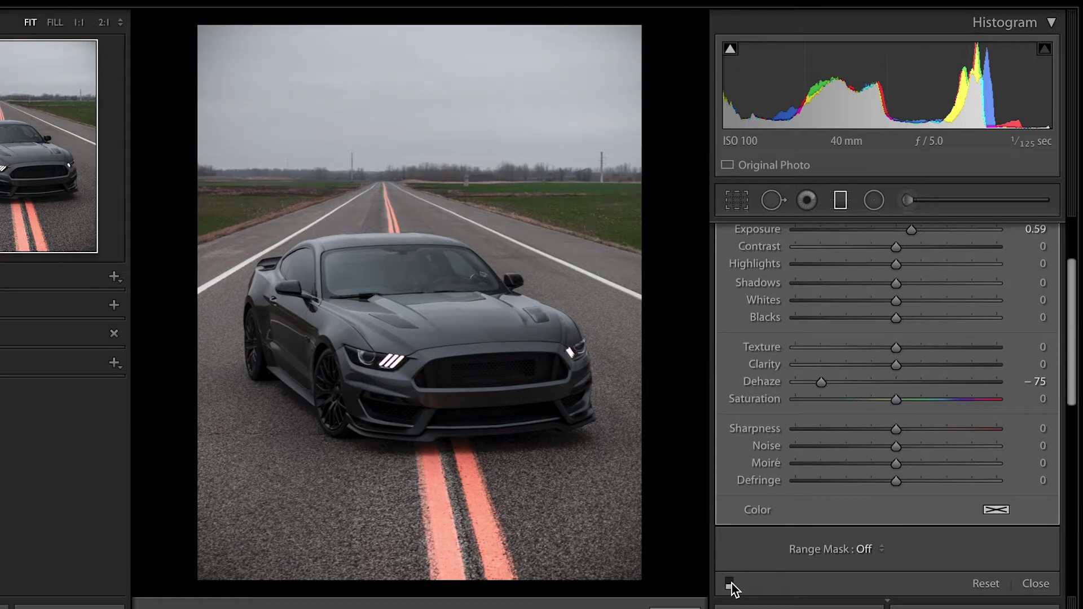
click(731, 584)
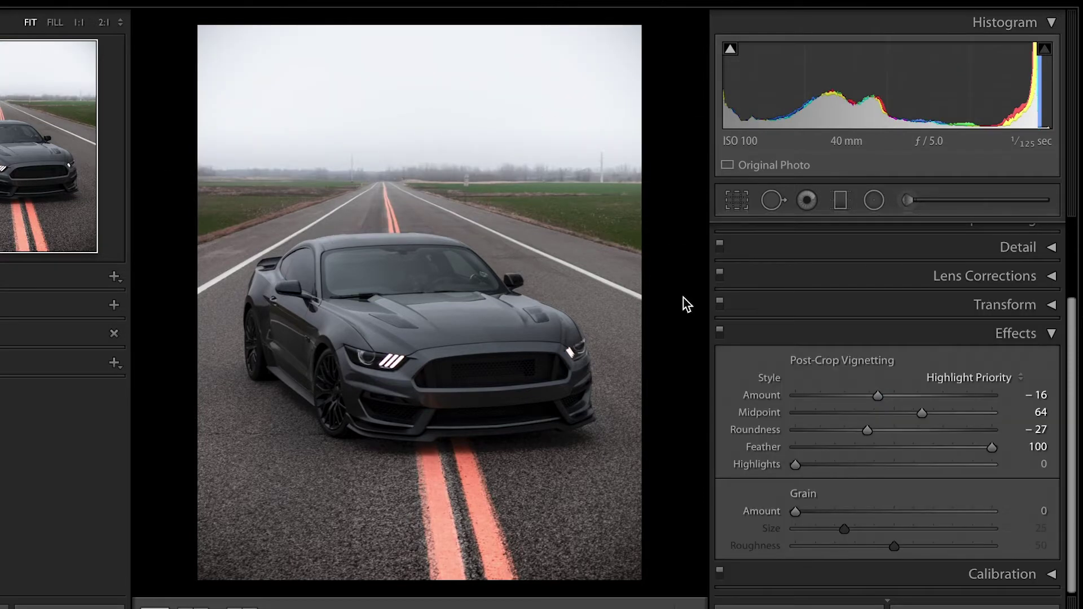
key(backslash)
key(backslash)
key(backslash)
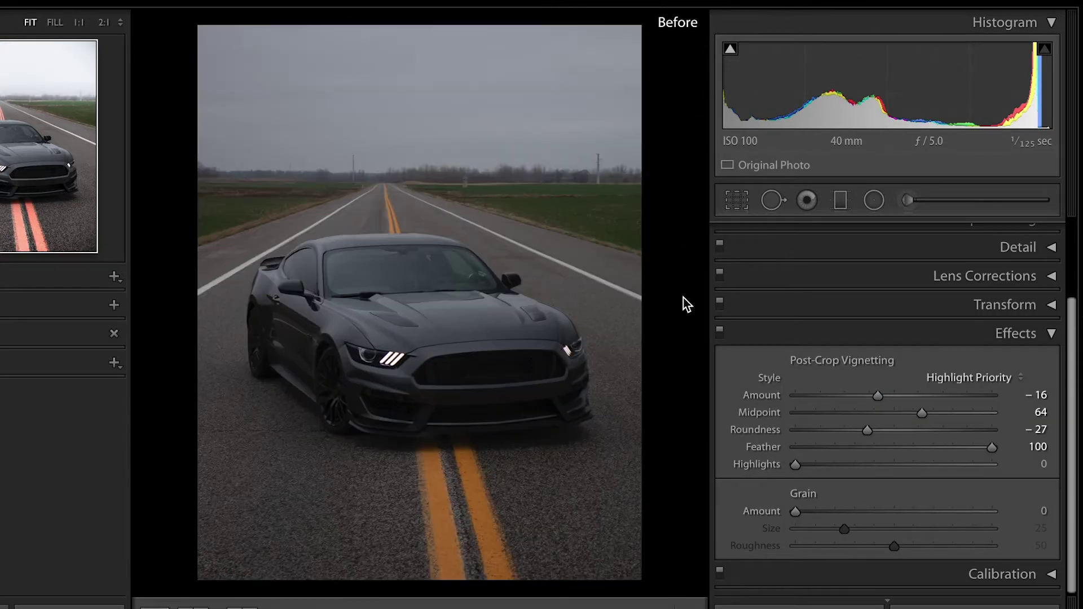
key(backslash)
key(backslash)
key(backslash)
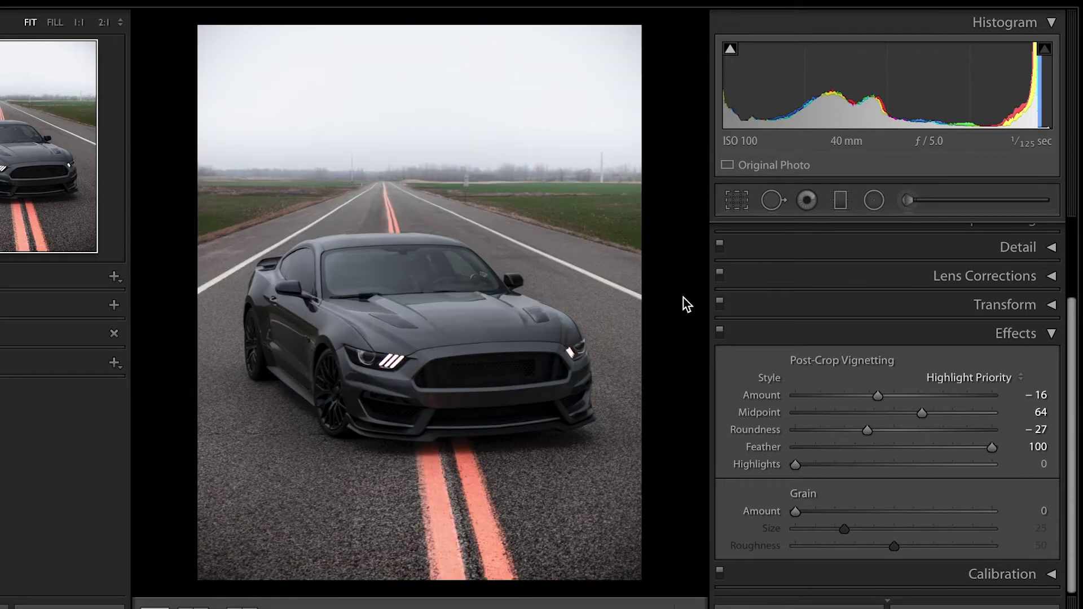
key(backslash)
key(backslash)
Open the edited photo in Adobe Photoshop 2020.
right_click(435, 238)
mouse_move(514, 248)
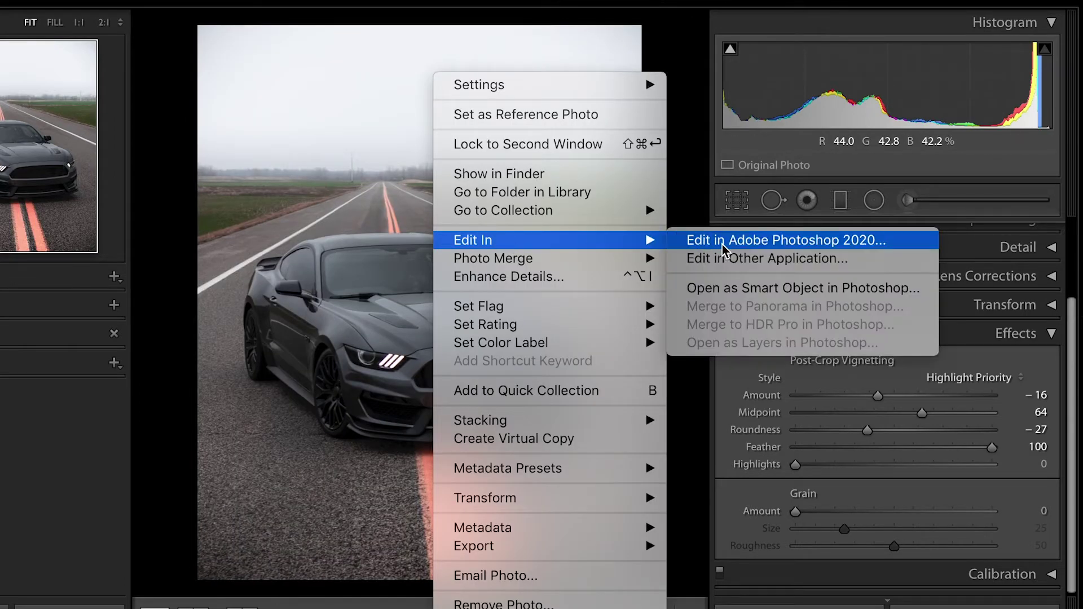
click(723, 245)
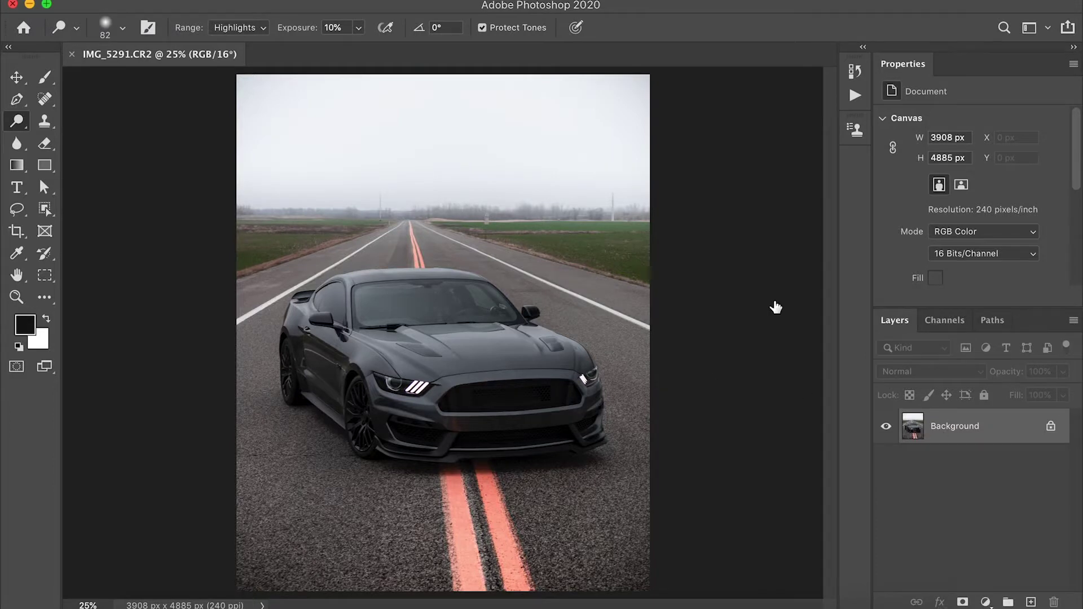
Convert the Background into a regular layer named Lr and duplicate it as a layer named Ps.
double_click(912, 430)
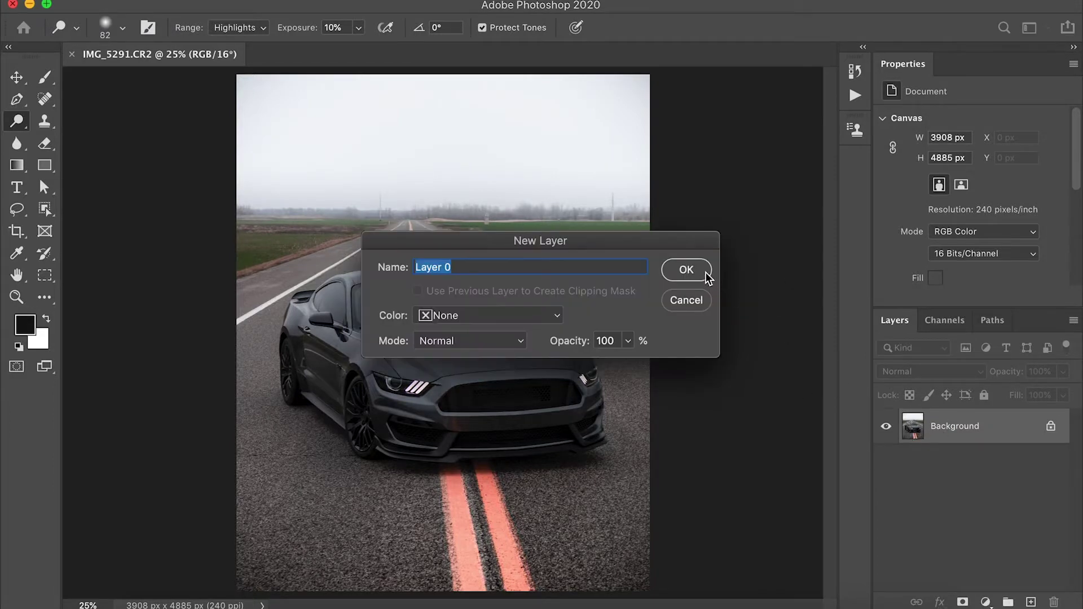
key(Return)
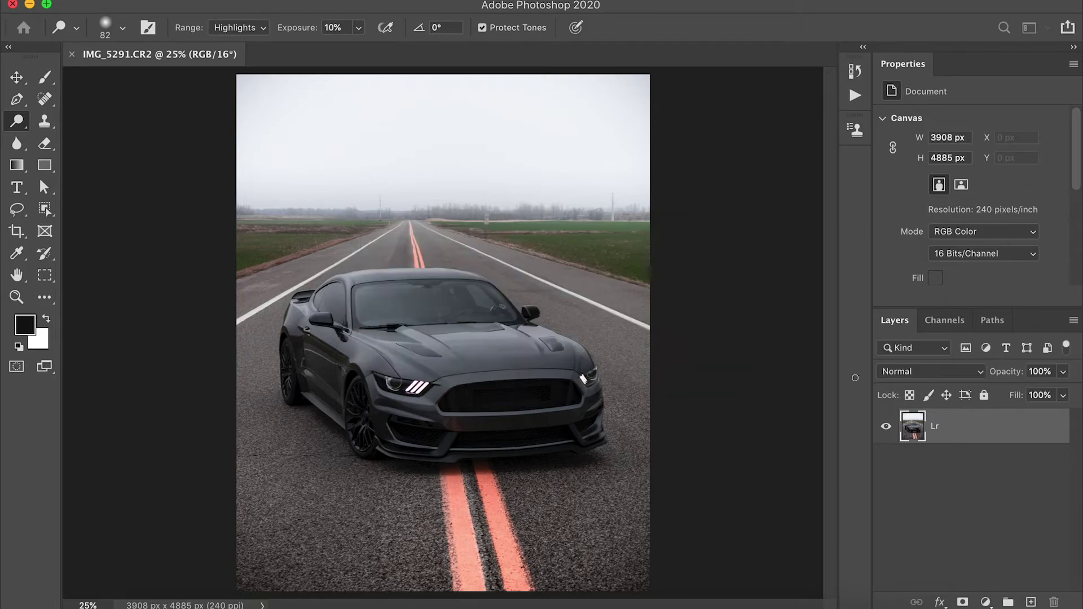
key(super+j)
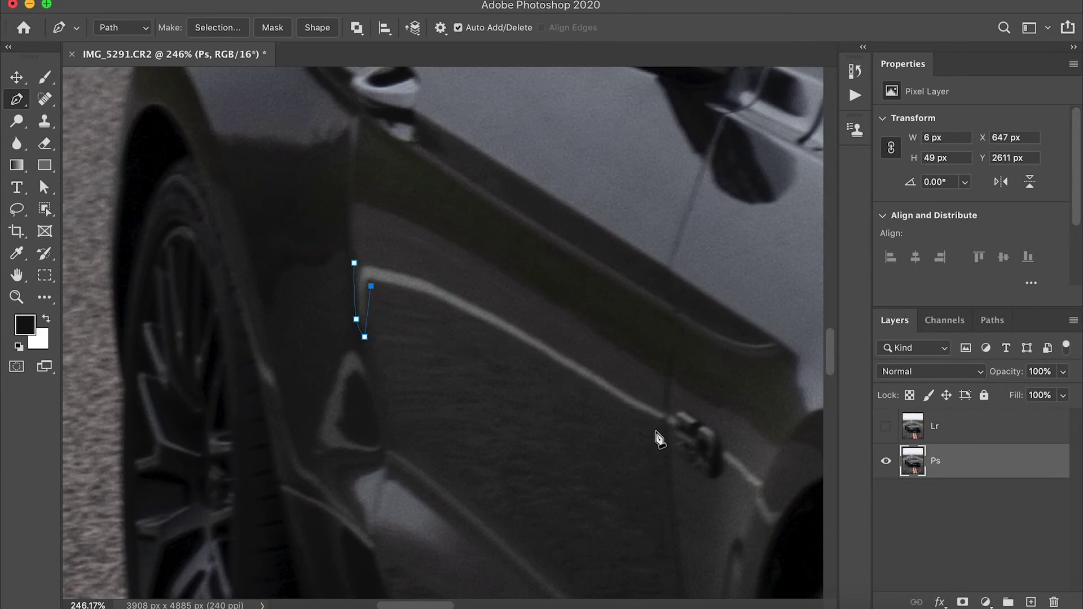
Outline the bright reflection line along the car's side with a closed Pen path and convert it to a selection.
click(655, 432)
click(486, 329)
click(672, 435)
click(536, 331)
click(433, 276)
click(382, 259)
click(354, 263)
key(super+Return)
Draw another closed Pen path around the next area of the car's side and load it as a selection.
scroll(679, 485, up, 5)
click(404, 255)
click(408, 300)
click(479, 373)
click(479, 418)
click(552, 482)
click(576, 428)
key(super+Return)
Outline the hook-shaped reflection low on the car's side, behind the door gap, with a closed Pen path and load it as a selection.
scroll(452, 333, up, 5)
key(s)
scroll(483, 517, down, 5)
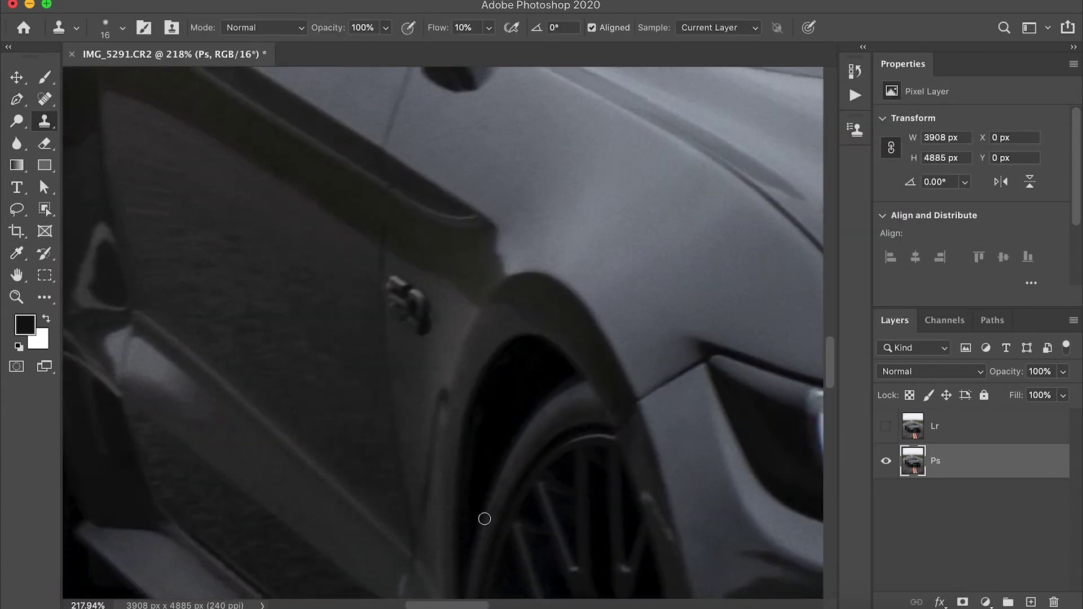
key(p)
click(520, 281)
click(535, 371)
click(503, 344)
click(479, 450)
click(560, 475)
click(560, 504)
click(463, 503)
click(409, 523)
click(392, 486)
click(455, 305)
click(486, 266)
key(super+Return)
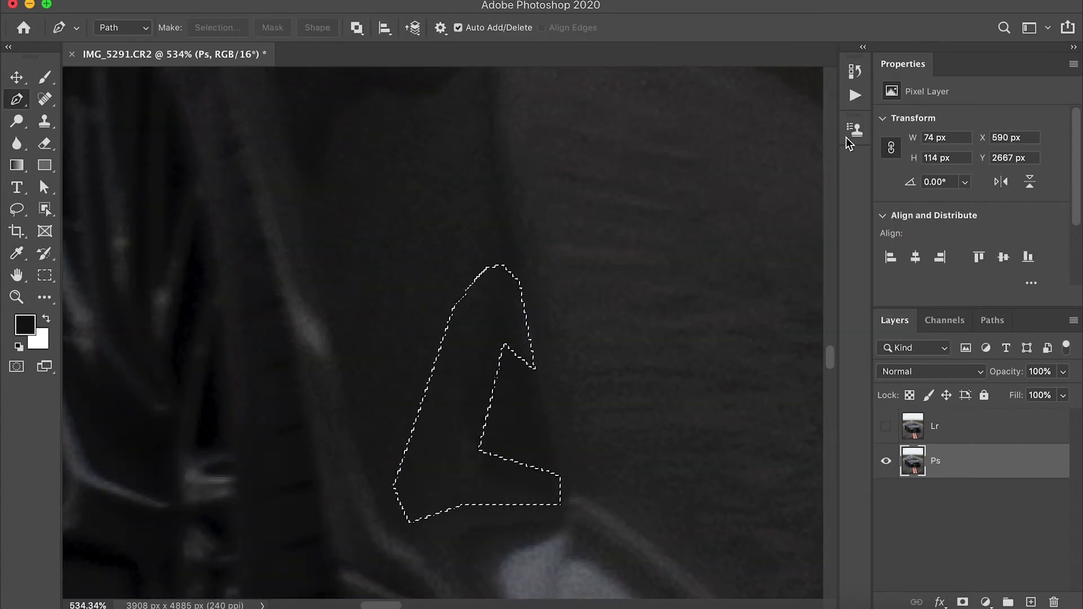
Draw a closed Pen path around the next small reflection on the lower body and convert it to a selection.
scroll(517, 407, up, 5)
click(513, 479)
click(389, 394)
click(350, 343)
click(290, 317)
click(457, 392)
key(super+Return)
Lasso the curved reflection on the dark bodywork beside the front wheel and replace it with a Content-Aware fill.
scroll(417, 361, down, 5)
scroll(617, 452, down, 5)
scroll(616, 452, up, 5)
key(l)
mouse_move(442, 468)
mouse_down()
mouse_move(416, 421)
mouse_move(443, 466)
mouse_up()
key(super+d)
scroll(620, 355, down, 5)
scroll(620, 356, up, 5)
mouse_move(551, 287)
mouse_down()
mouse_move(472, 307)
mouse_move(556, 289)
mouse_up()
key(shift+F5)
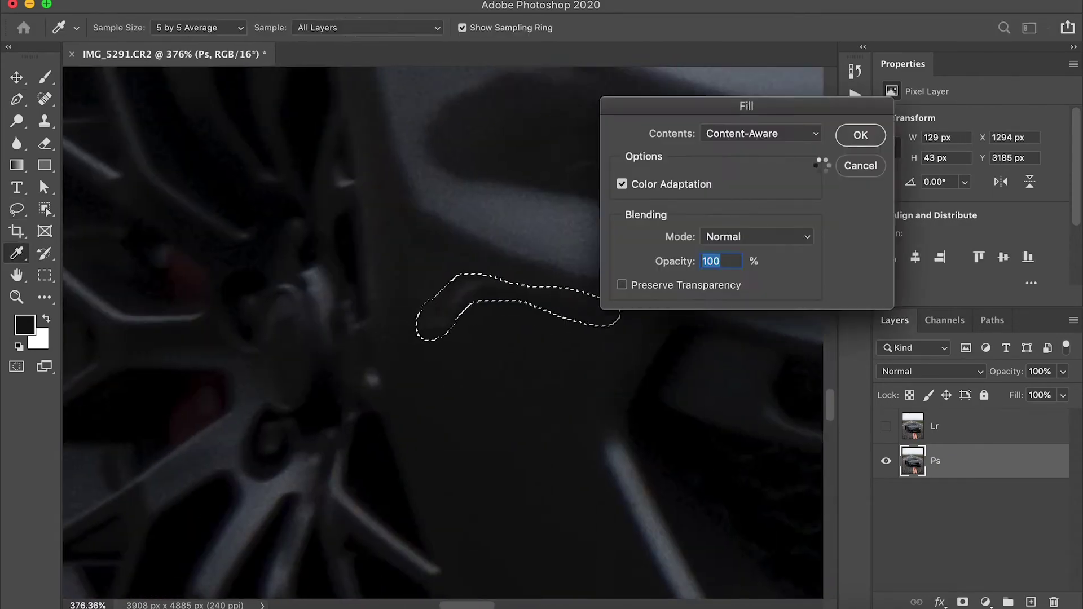
click(860, 136)
Lasso another small reflection on the front bumper and remove it with a Content-Aware fill.
scroll(496, 457, down, 8)
scroll(496, 457, up, 8)
mouse_move(521, 400)
mouse_down()
mouse_move(376, 320)
mouse_move(522, 417)
mouse_up()
scroll(553, 357, down, 4)
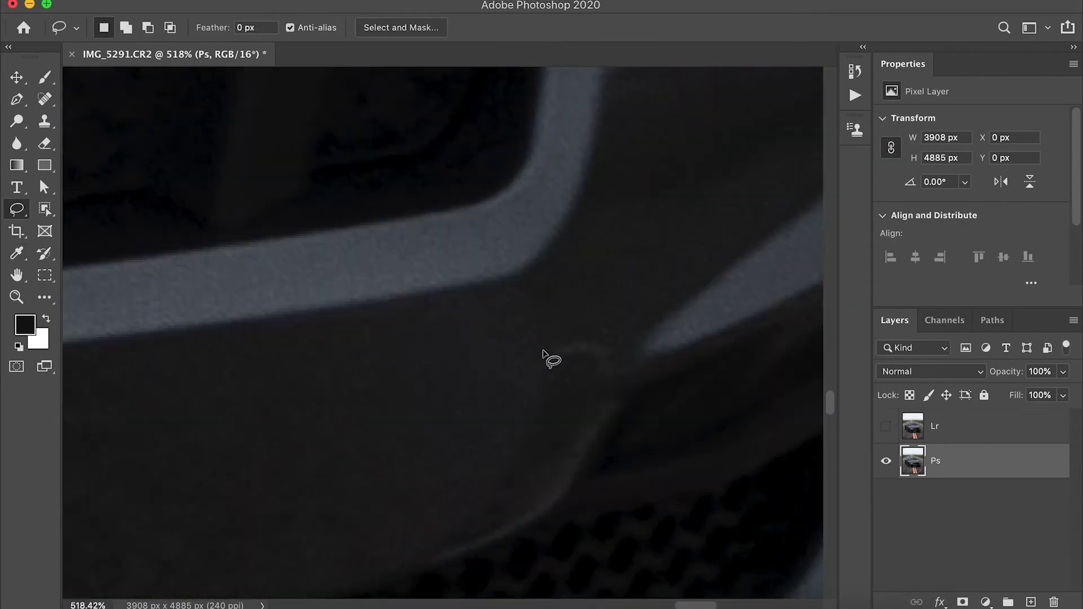
key(shift+BackSpace)
key(Return)
Inspect the retouched side and front of the car and compare them with the unretouched Lr layer.
scroll(414, 409, down, 3)
scroll(414, 408, up, 6)
scroll(414, 409, up, 5)
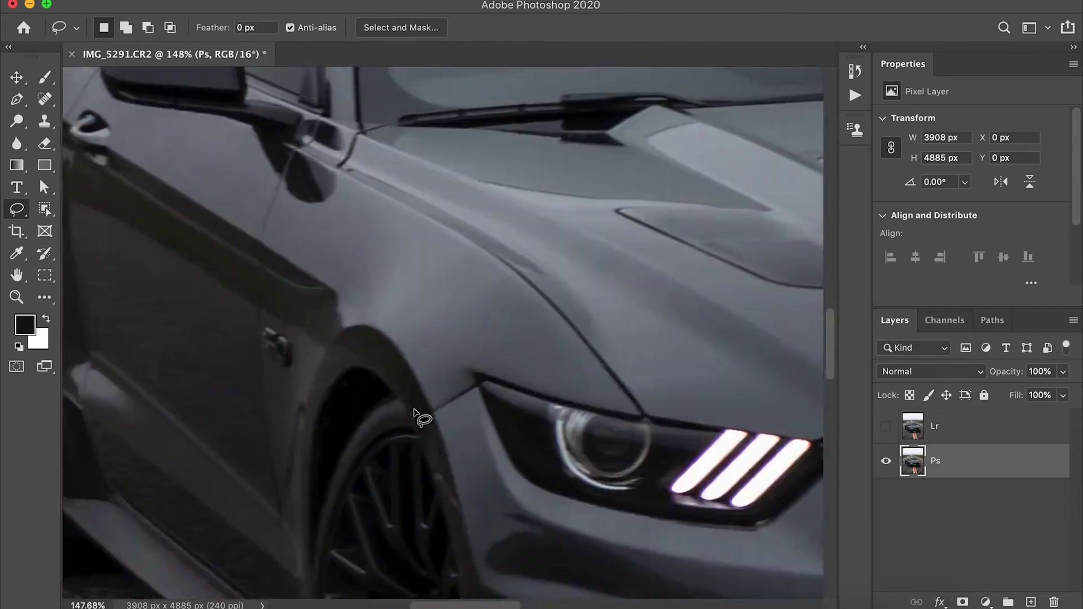
scroll(413, 408, right, 5)
scroll(414, 409, down, 6)
scroll(415, 418, down, 2)
scroll(415, 418, up, 6)
scroll(417, 418, down, 4)
key(v)
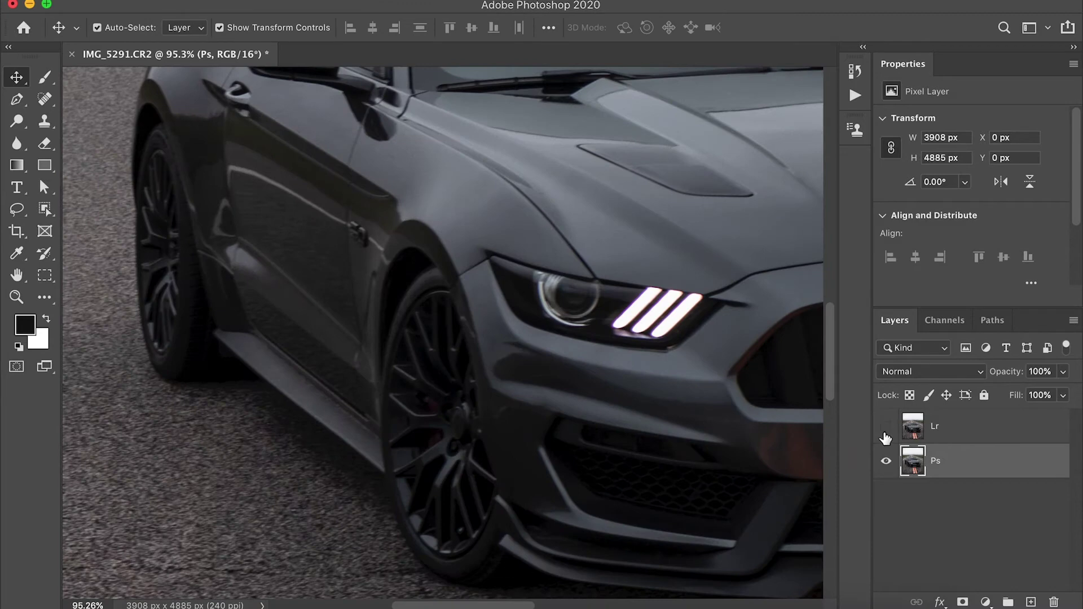
click(885, 428)
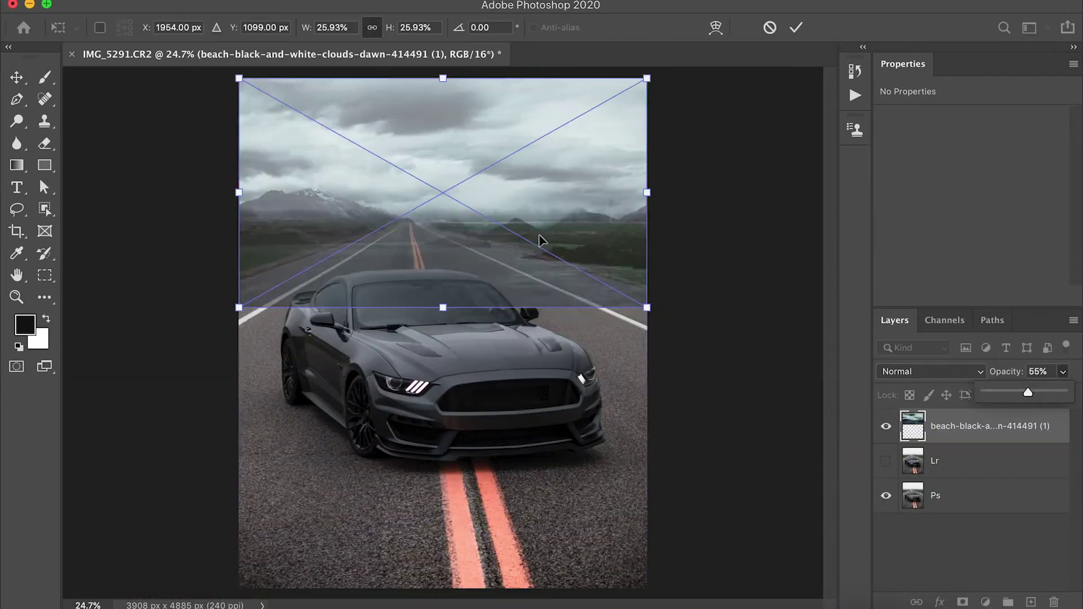
Move the placed mountain image up to Y 830.24 px and stack it beneath the Lr layer at 100% opacity.
drag(537, 237, 540, 213)
scroll(526, 429, down, 1)
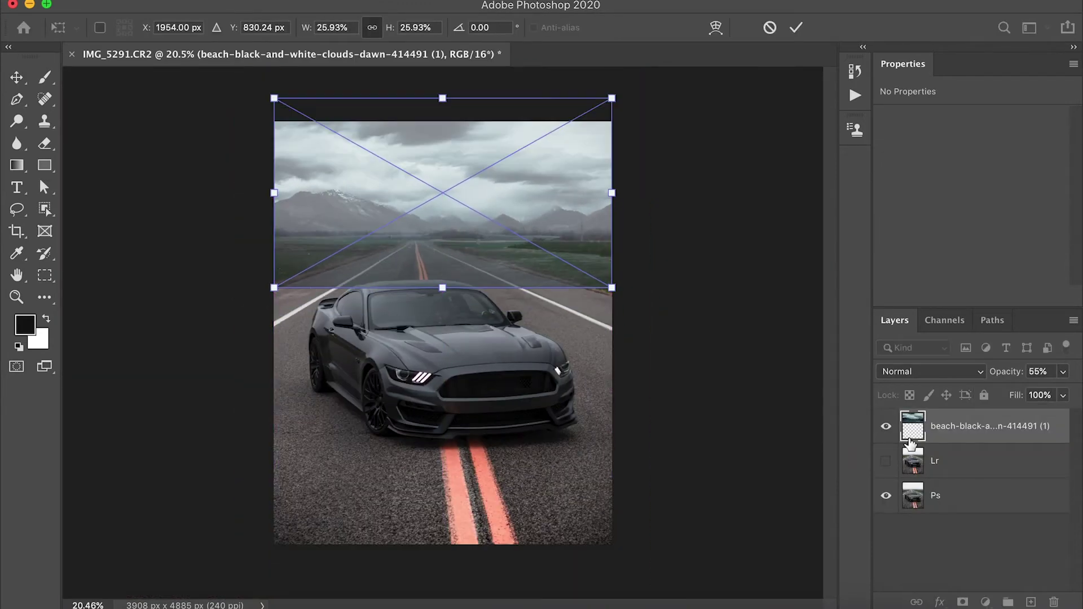
key(Return)
drag(912, 461, 911, 435)
drag(1051, 372, 1071, 372)
Add a layer mask to the mountain image and brush away its lower part to blend it into the original horizon.
click(962, 602)
key(b)
drag(391, 287, 479, 290)
mouse_move(601, 290)
mouse_down()
mouse_move(276, 294)
mouse_move(589, 294)
mouse_move(319, 245)
mouse_move(264, 256)
mouse_move(359, 259)
mouse_up()
key(super+z)
drag(280, 254, 577, 244)
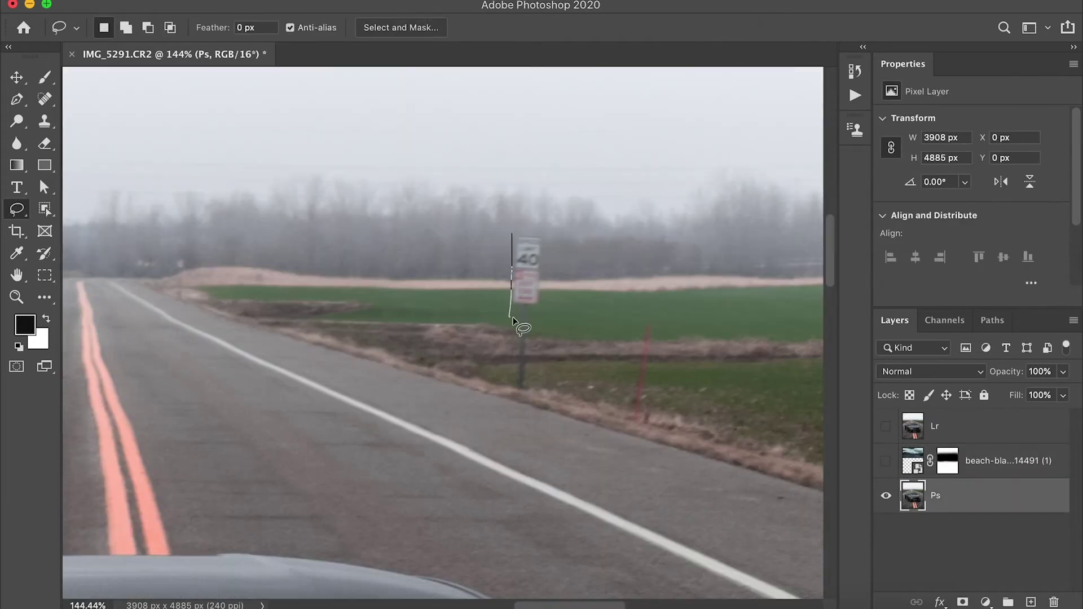
Remove the roadside pole and the lines across the sky on the Ps layer with the Spot Healing Brush.
scroll(532, 455, right, 10)
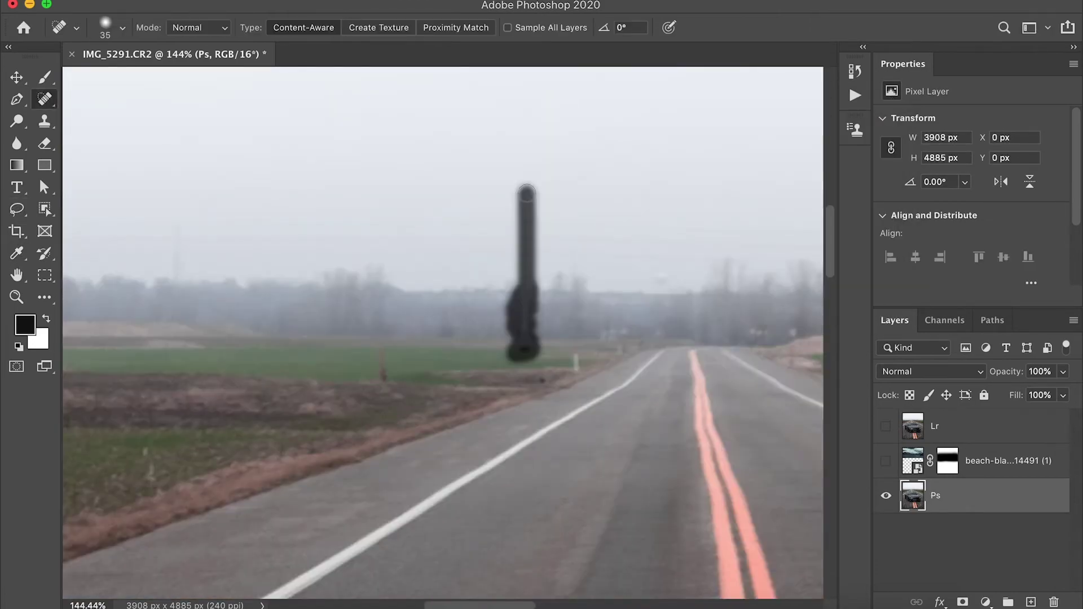
drag(520, 344, 522, 355)
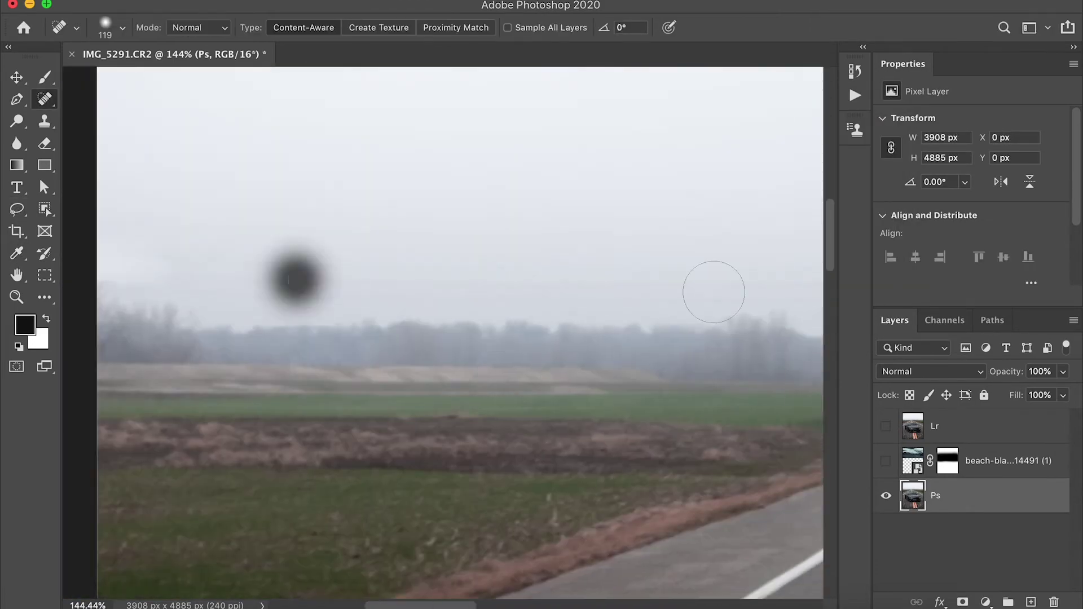
drag(205, 271, 725, 271)
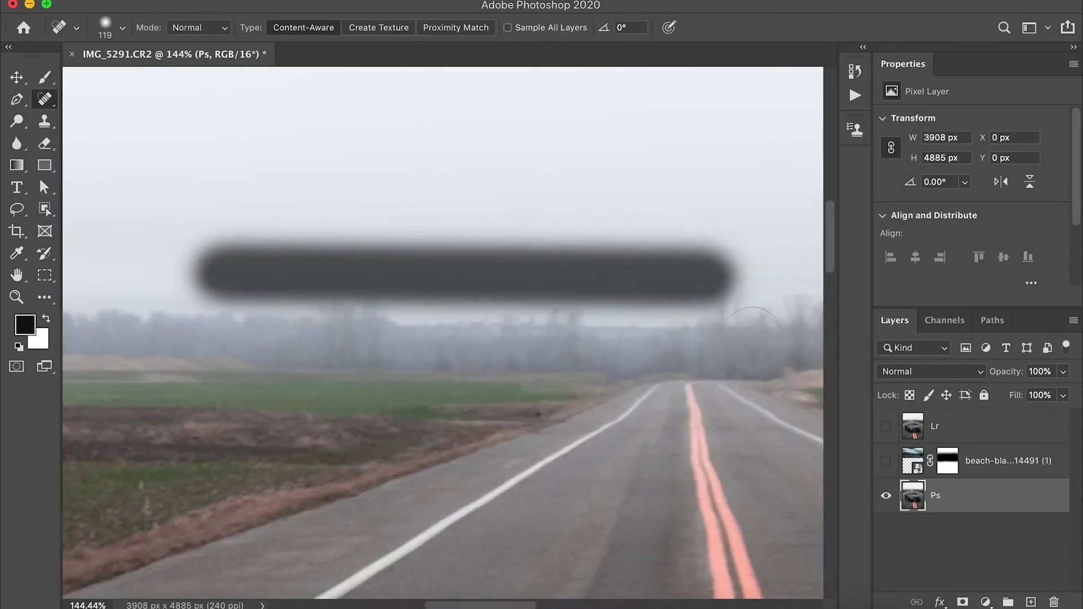
Show the mountain image layer again and rename it Mountinas.
click(887, 461)
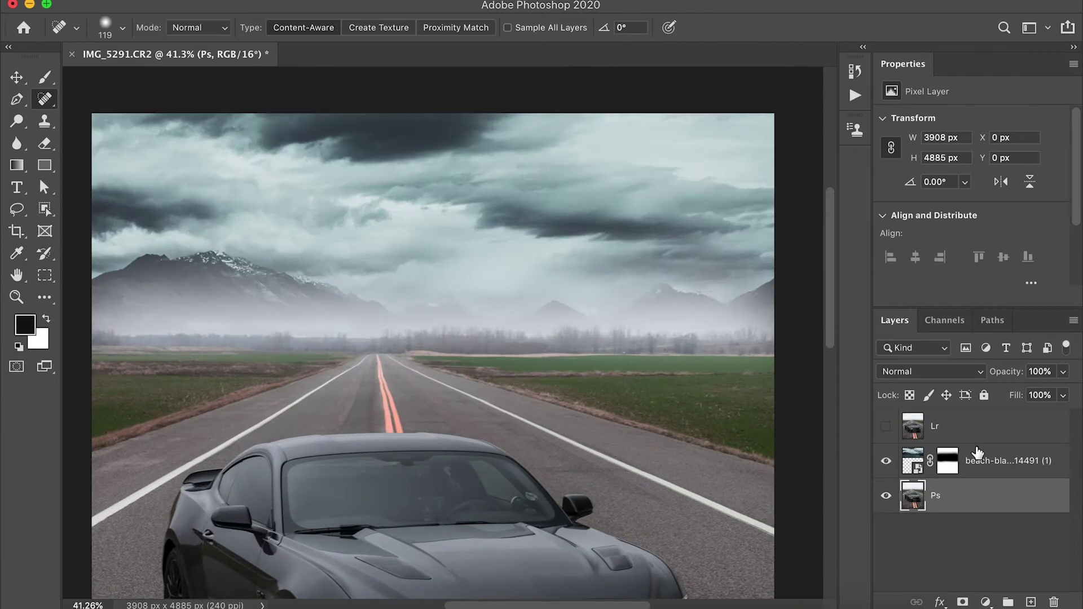
double_click(993, 461)
text(Mountinas)
key(Return)
scroll(602, 387, left, 2)
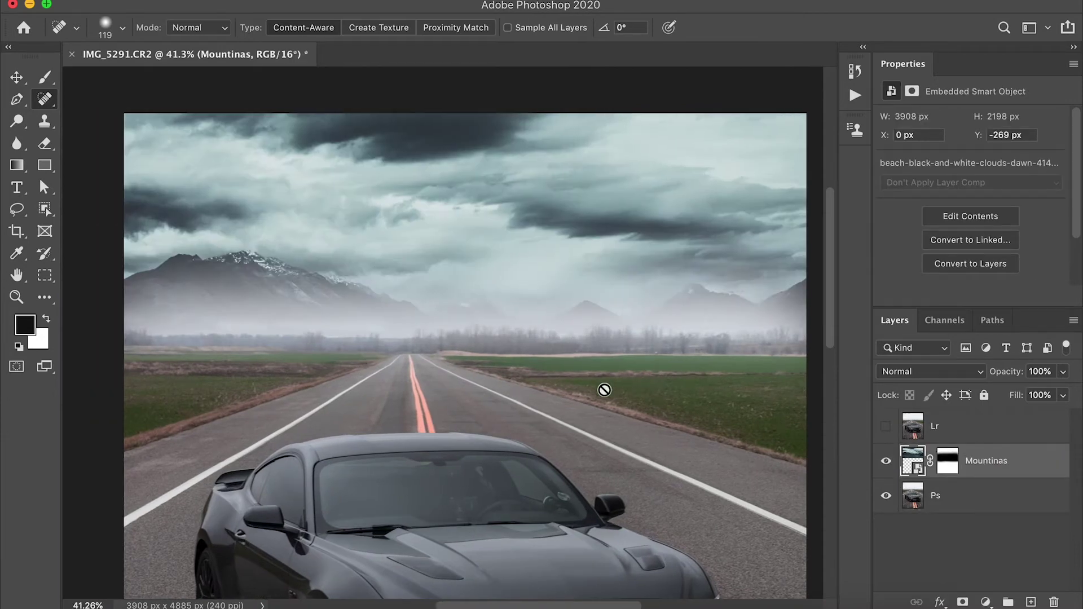
Add a Hue/Saturation adjustment layer on top of the stack with saturation set to -100.
click(27, 80)
click(85, 174)
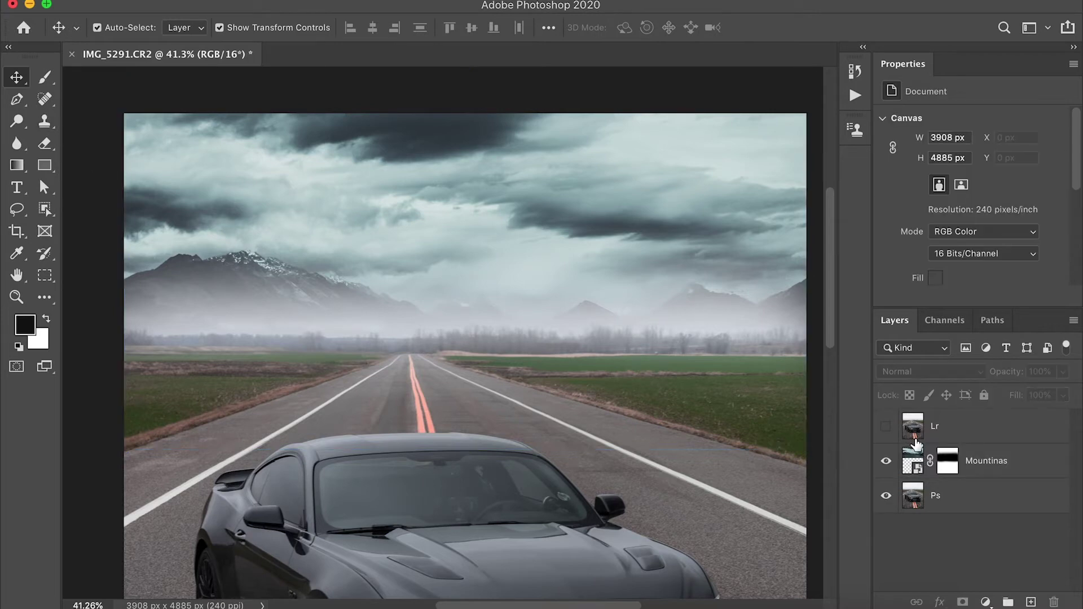
click(987, 601)
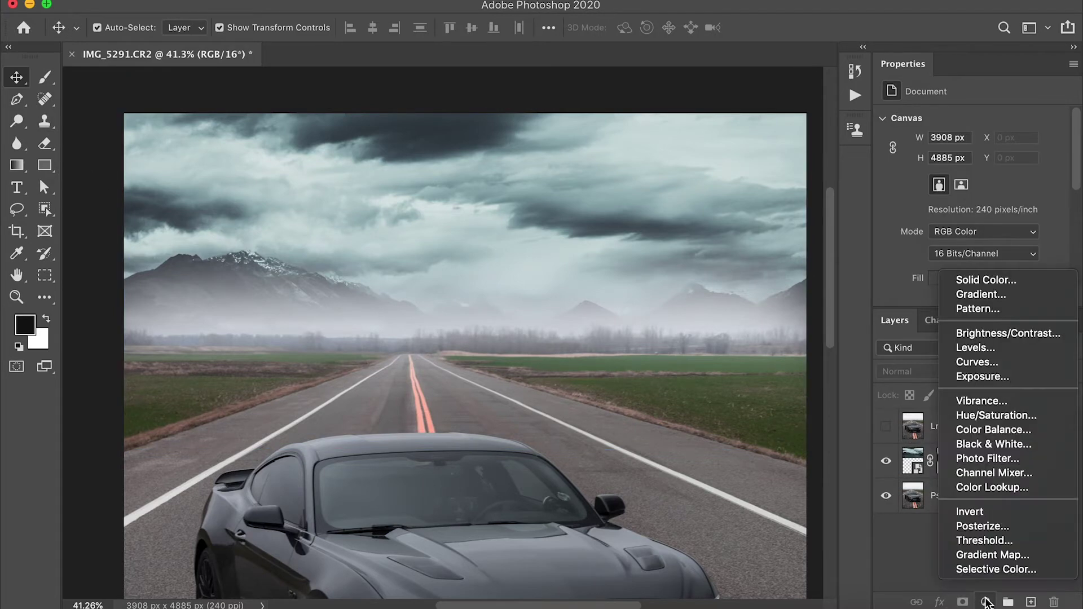
click(1027, 416)
drag(963, 208, 798, 218)
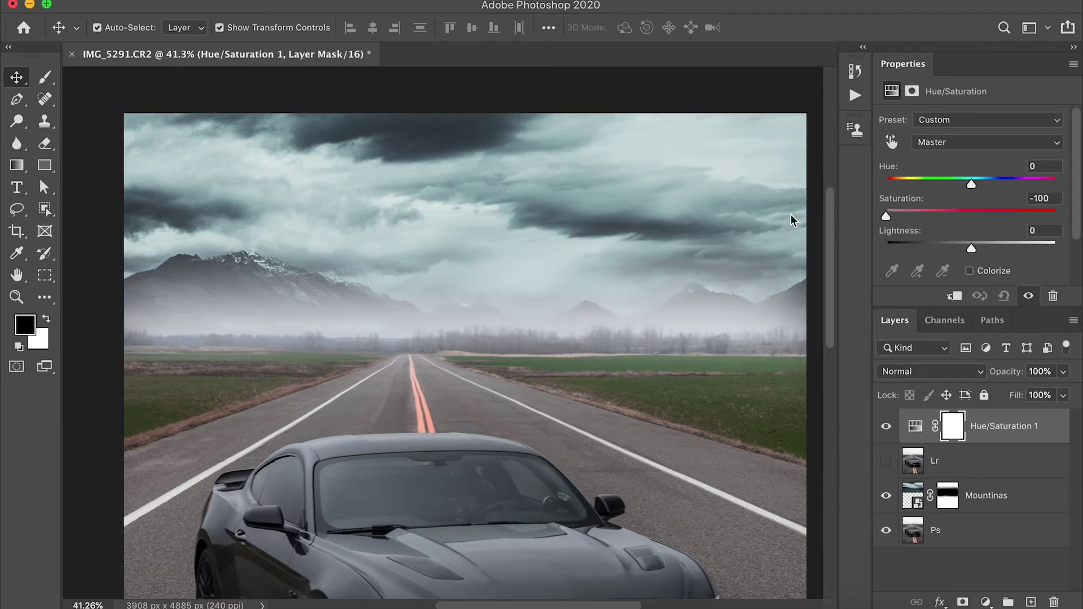
Add a Curves adjustment layer directly above the Mountinas layer and clip it to that layer.
click(986, 603)
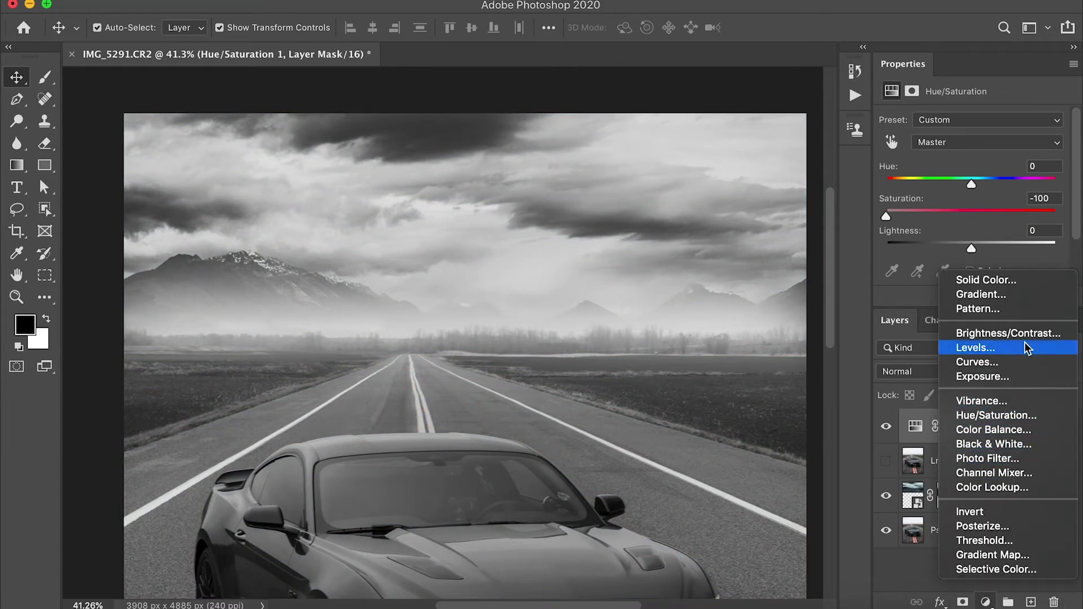
click(1016, 363)
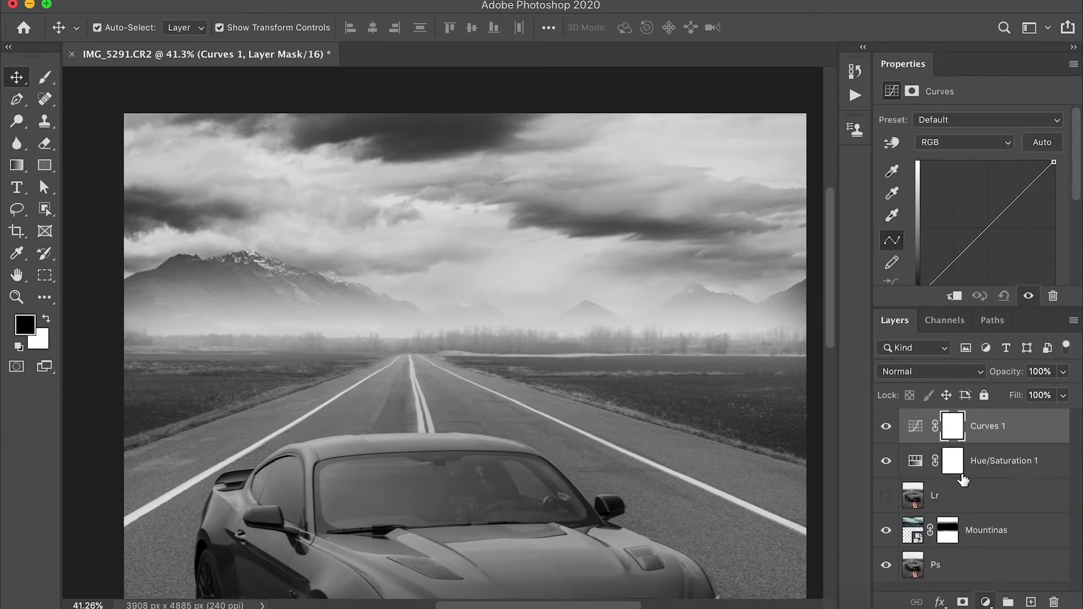
drag(923, 467, 932, 508)
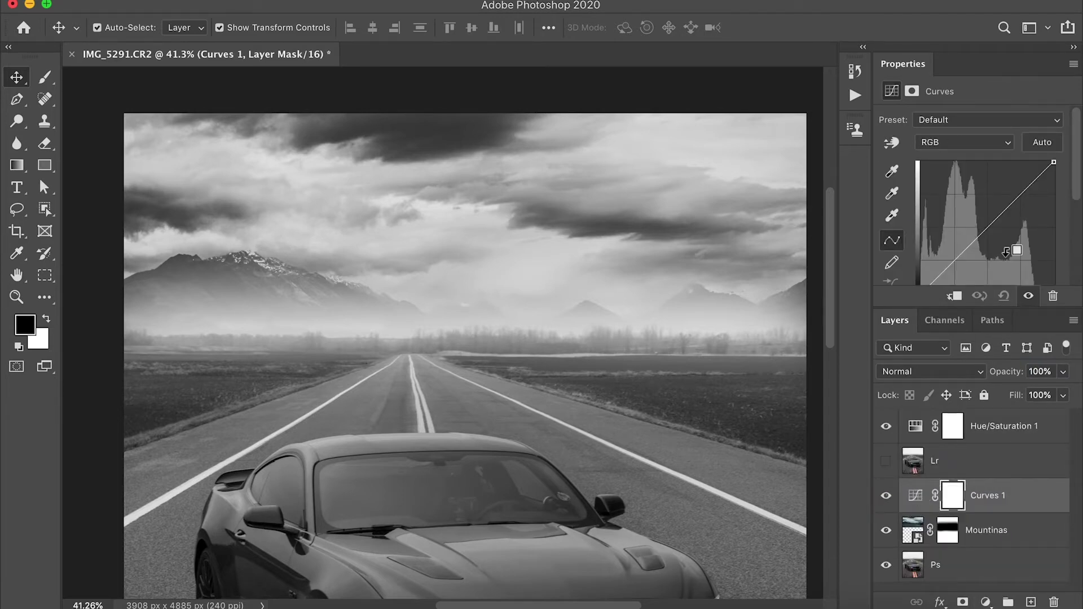
alt+click(936, 512)
Raise the black point of the mountain layer's curve to an output of 52 to fade the dark clouds.
scroll(1029, 223, down, 3)
mouse_move(1054, 262)
mouse_down()
mouse_move(1023, 261)
mouse_move(1054, 259)
mouse_up()
drag(921, 247, 920, 217)
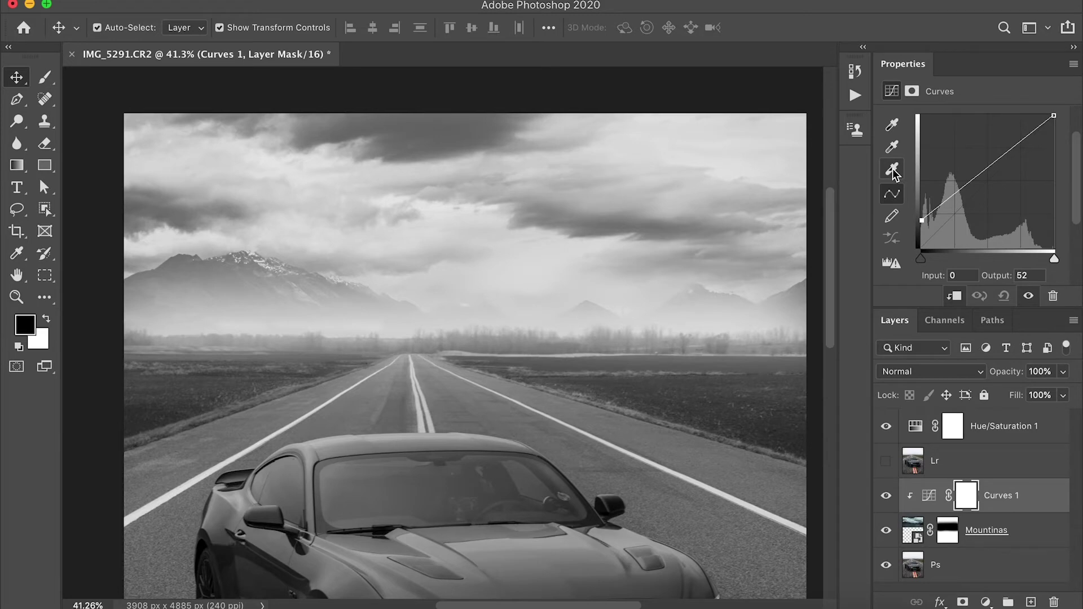
click(892, 148)
Clip the Hue/Saturation adjustment to the Mountinas layer above Curves and raise its saturation slightly from full desaturation.
click(886, 426)
click(915, 535)
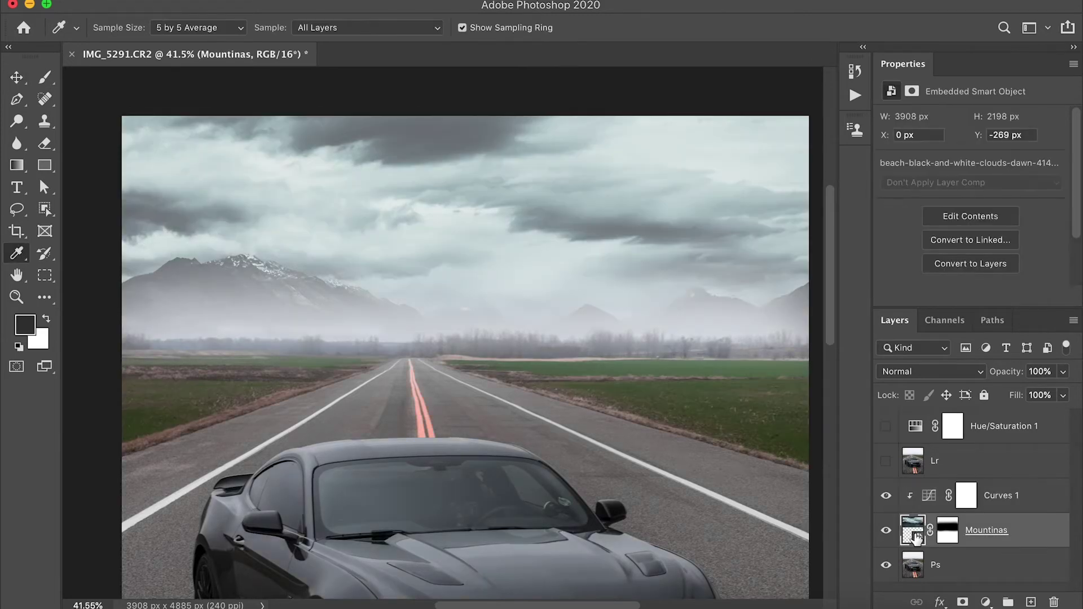
drag(920, 430, 919, 480)
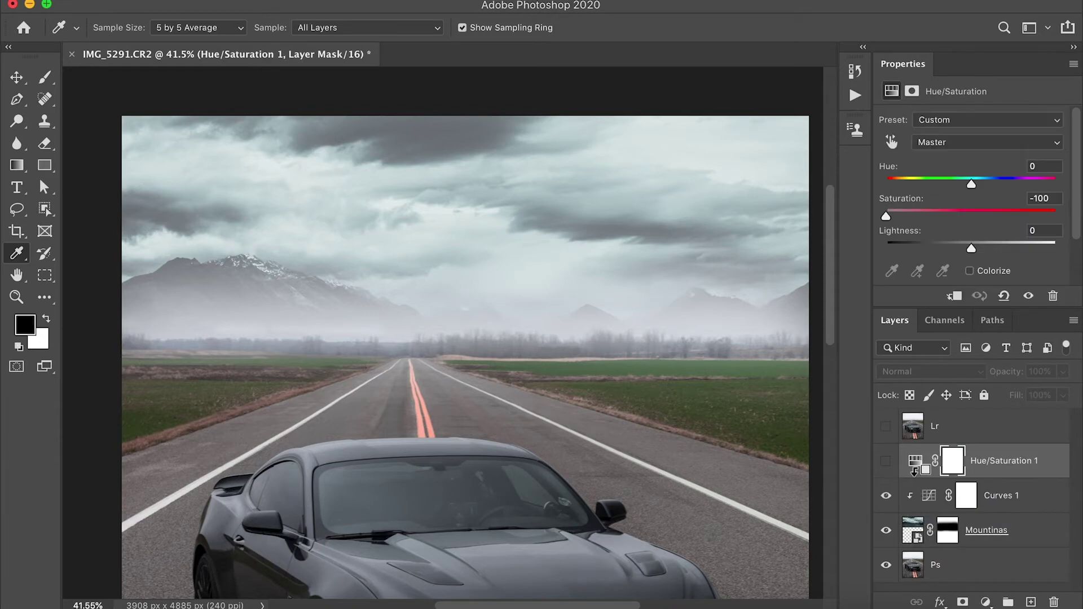
alt+click(914, 472)
click(886, 462)
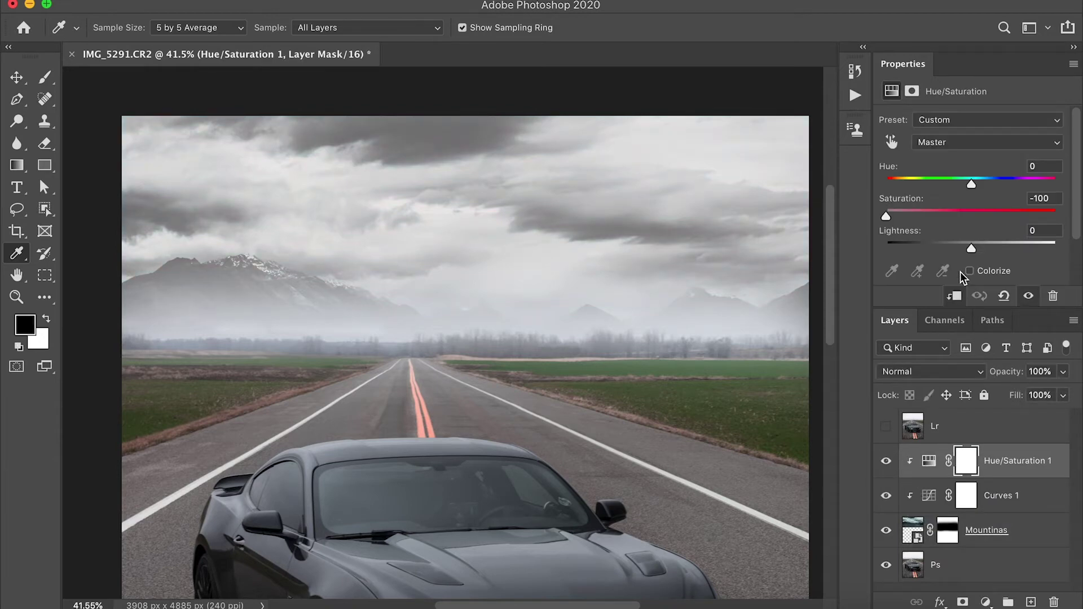
drag(902, 216, 927, 216)
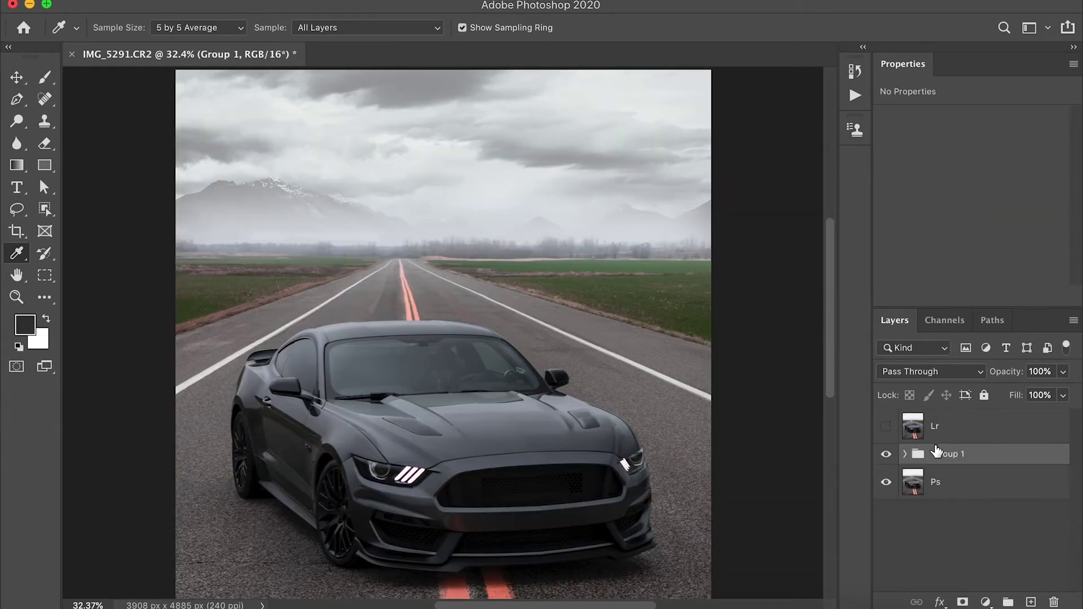
Rename the group holding the mountain layers to Mountains and set its opacity to 85%.
double_click(938, 454)
key(Return)
click(1066, 371)
Create a new layer named Fog and set up a large soft brush with 10% flow.
key(super+shift+n)
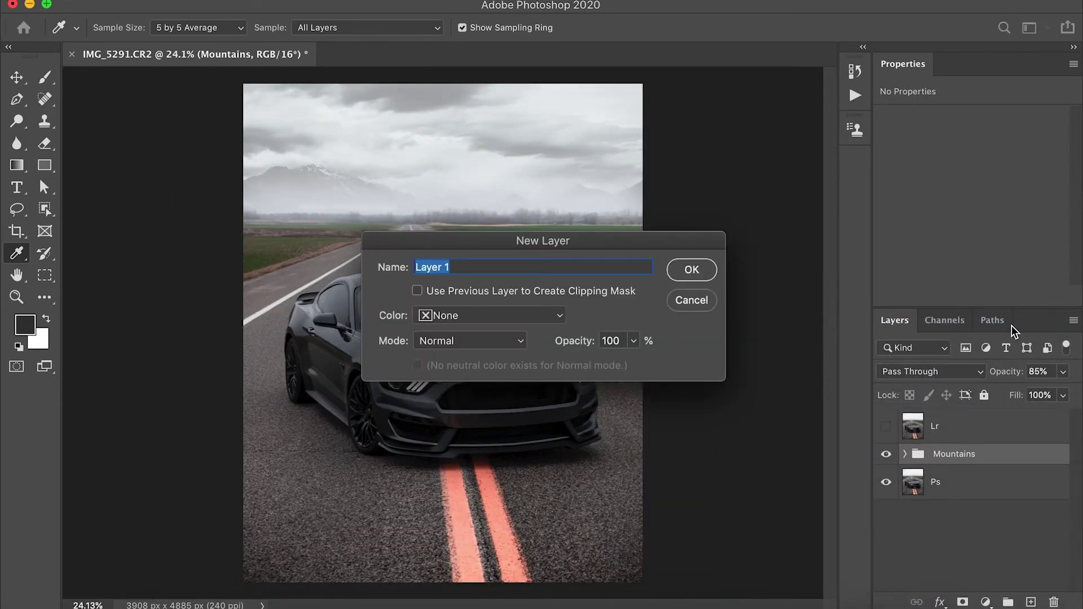
key(Return)
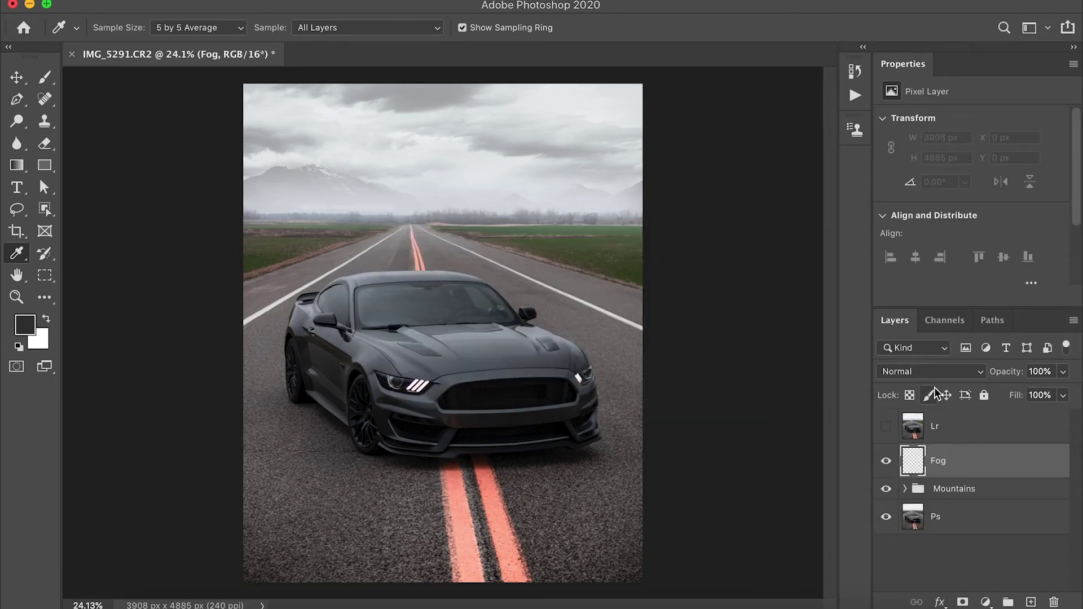
key(b)
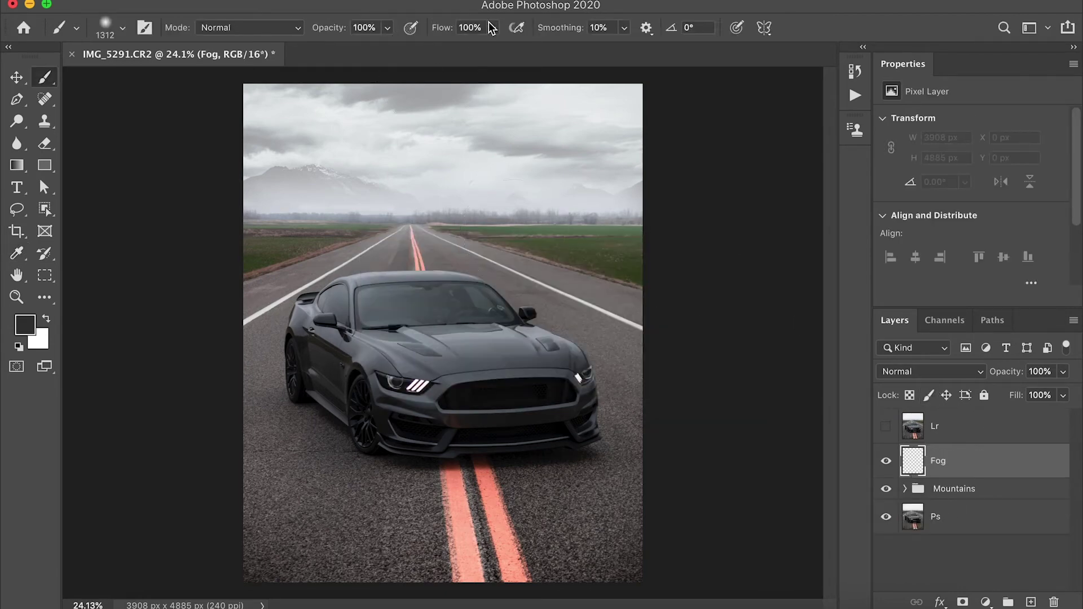
drag(474, 219, 487, 90)
drag(493, 39, 493, 38)
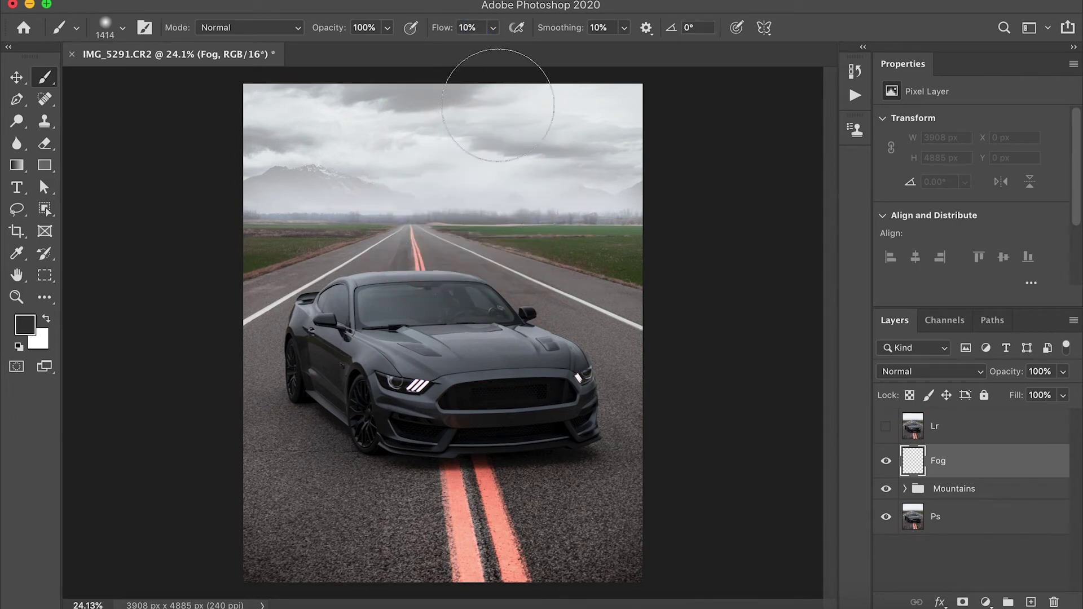
Paint light fog along the horizon and roadside fields, and set the Fog layer's blend mode to Lighten.
mouse_move(581, 235)
mouse_down()
mouse_move(561, 242)
mouse_move(612, 229)
mouse_move(617, 242)
mouse_move(440, 232)
mouse_up()
drag(355, 223, 316, 239)
drag(632, 248, 717, 238)
drag(670, 224, 633, 224)
drag(522, 232, 445, 235)
click(939, 372)
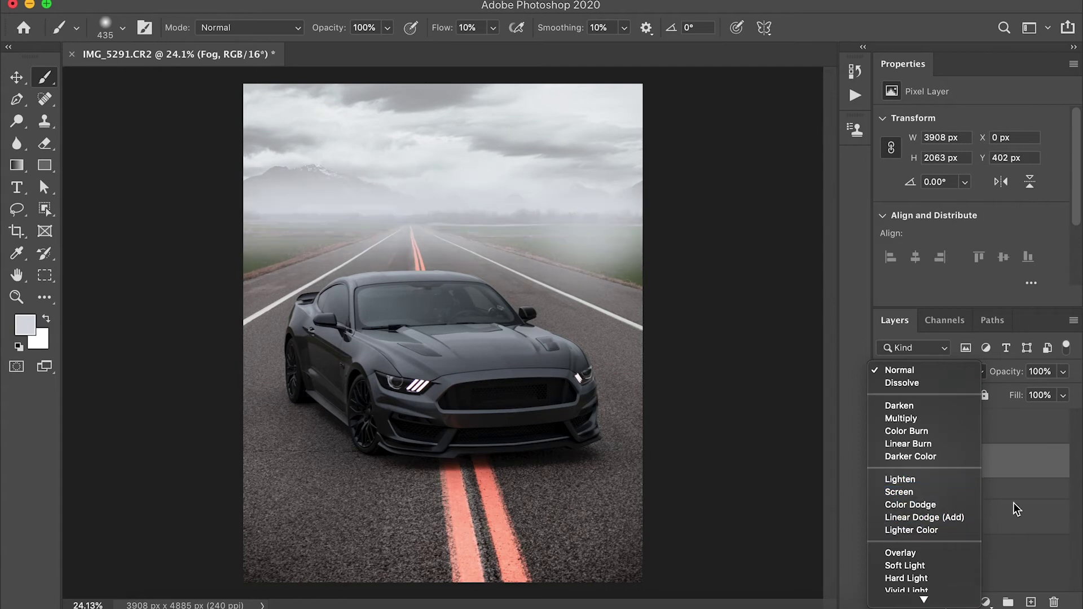
click(969, 485)
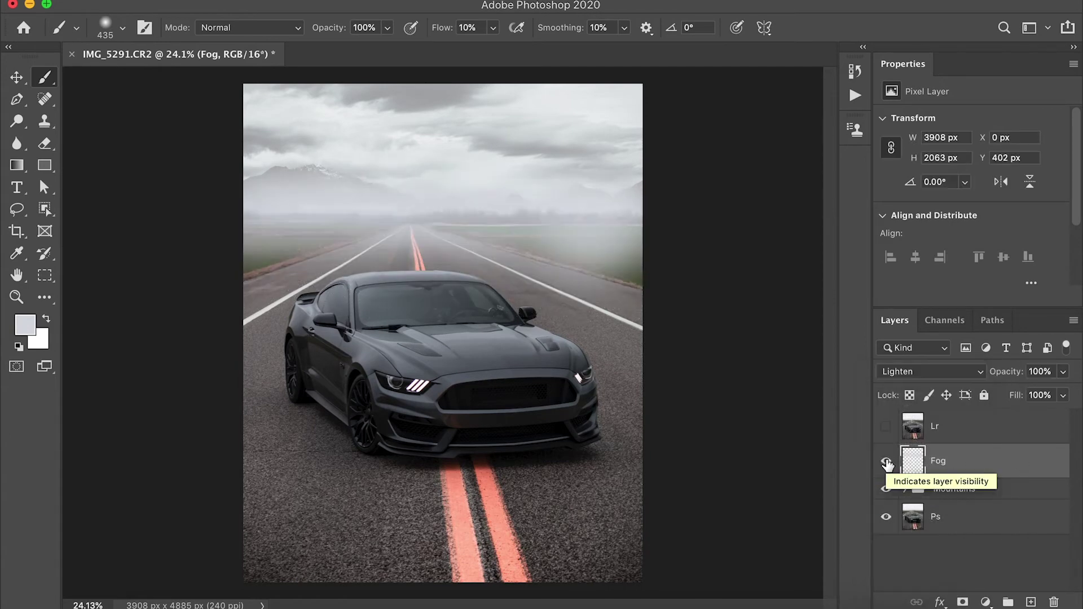
Brush more fog over the far end of the field beside the road and slightly lower the Fog layer's opacity.
drag(621, 225, 663, 235)
mouse_move(632, 226)
mouse_down()
mouse_move(177, 244)
mouse_move(553, 245)
mouse_up()
click(1063, 371)
mouse_move(1066, 393)
mouse_down()
mouse_move(1015, 396)
mouse_move(1056, 396)
mouse_up()
click(925, 492)
key(v)
drag(343, 191, 323, 175)
key(super+z)
click(215, 271)
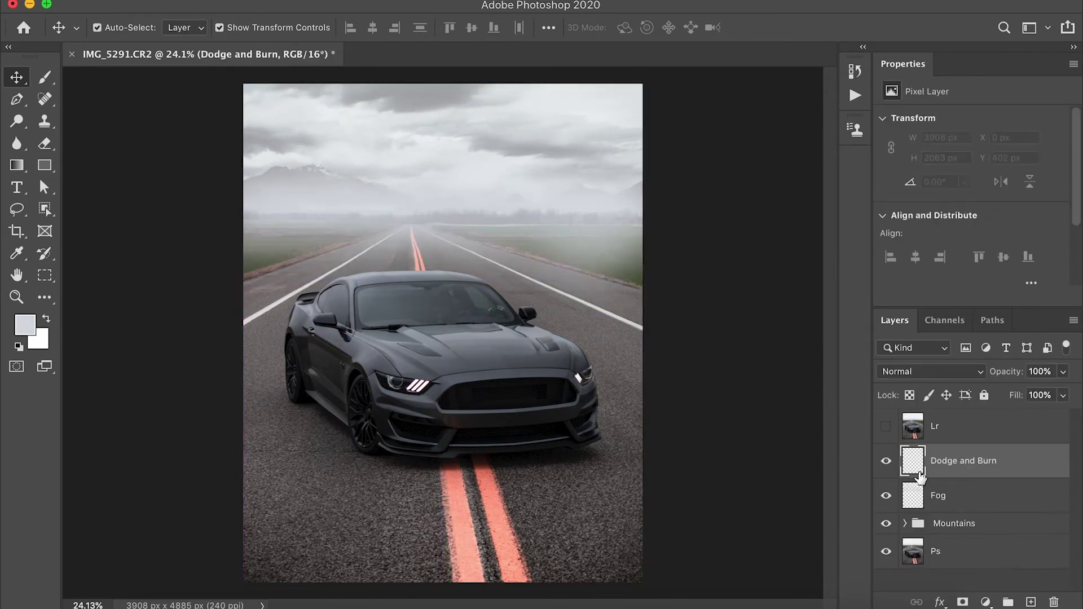
Fill the Dodge and Burn layer with the gray color 808080.
key(shift+BackSpace)
click(756, 133)
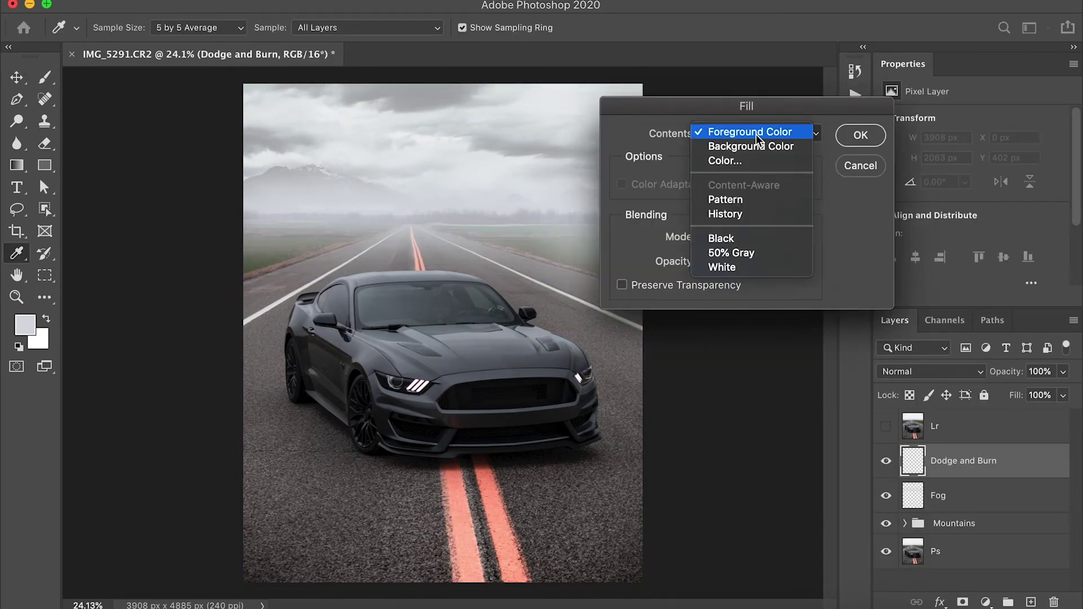
click(765, 162)
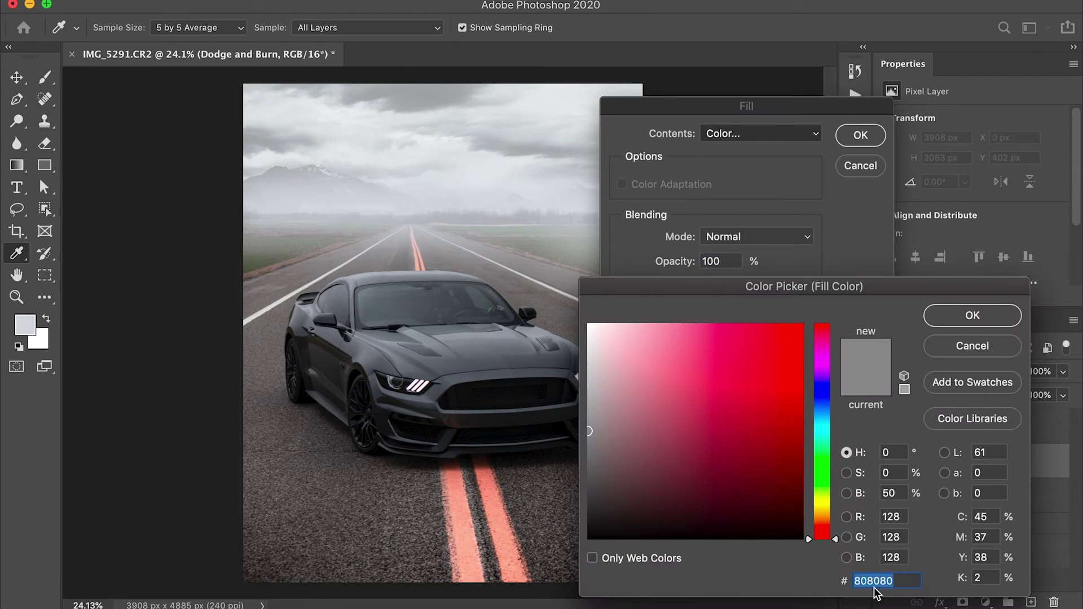
click(973, 316)
click(860, 135)
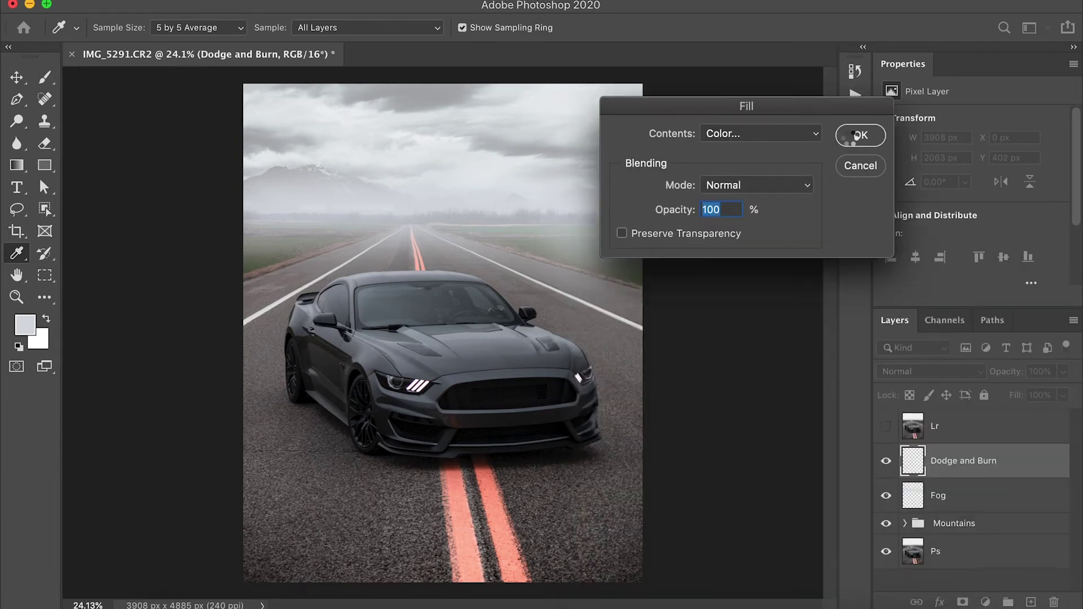
Set the Dodge and Burn layer's blend mode to Overlay.
key(v)
click(941, 372)
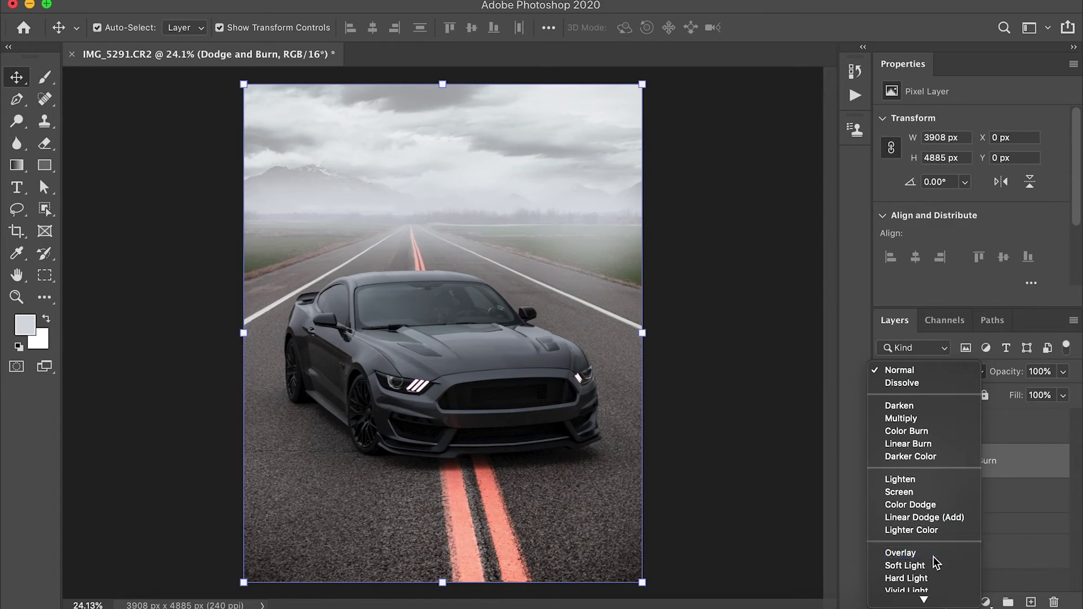
click(934, 555)
Brighten the edges of the grille and front bumper with the Dodge tool, using the Highlights range at 10% exposure.
key(o)
scroll(459, 302, up, 3)
scroll(401, 418, up, 5)
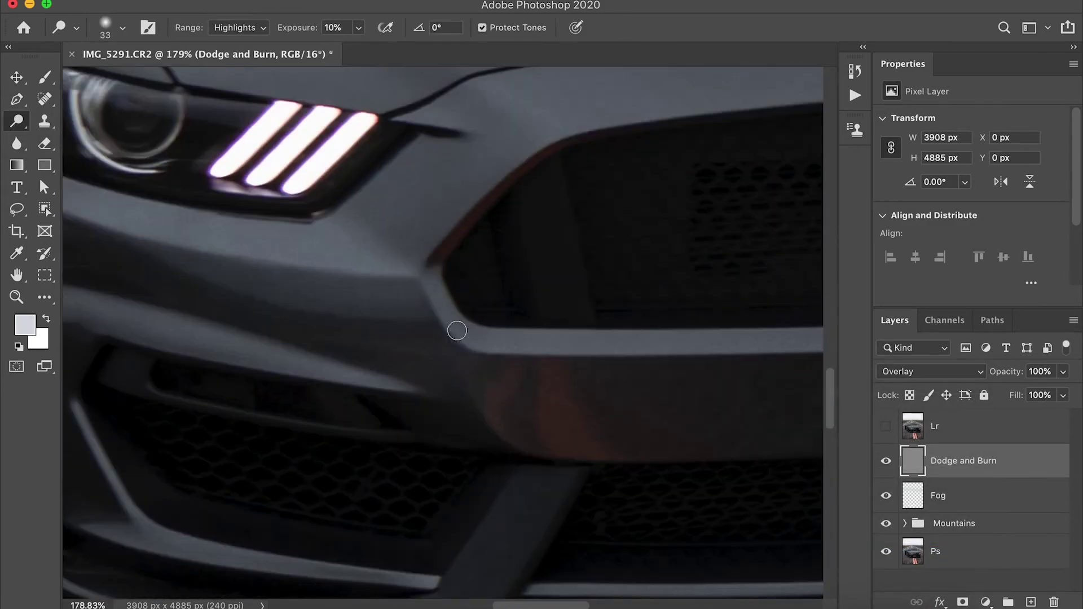
drag(457, 329, 684, 324)
scroll(426, 476, left, 10)
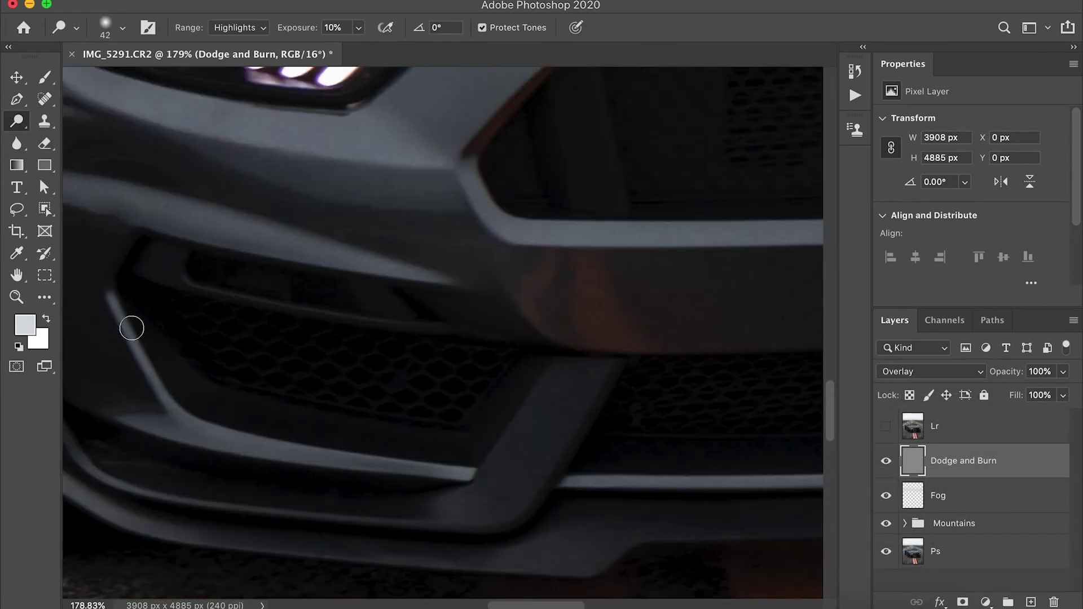
scroll(638, 475, left, 5)
scroll(325, 458, down, 3)
scroll(621, 399, right, 8)
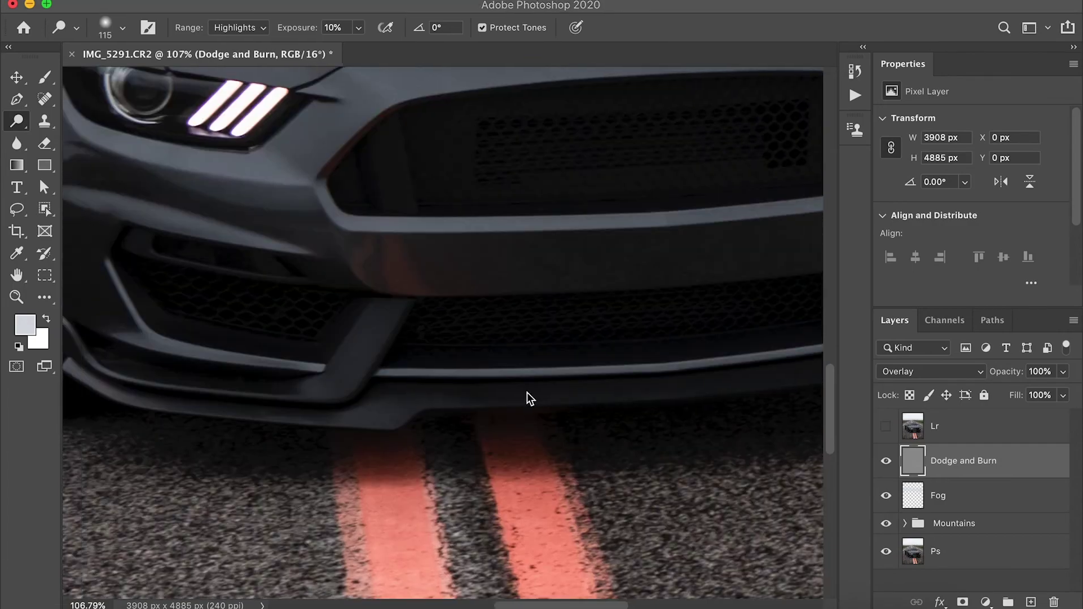
scroll(529, 397, right, 8)
scroll(634, 192, down, 4)
scroll(325, 439, up, 3)
Darken the shadow areas around the side mirror and car body with the Burn tool, using the Midtones range at 10% exposure.
right_click(17, 121)
click(75, 134)
scroll(244, 225, up, 3)
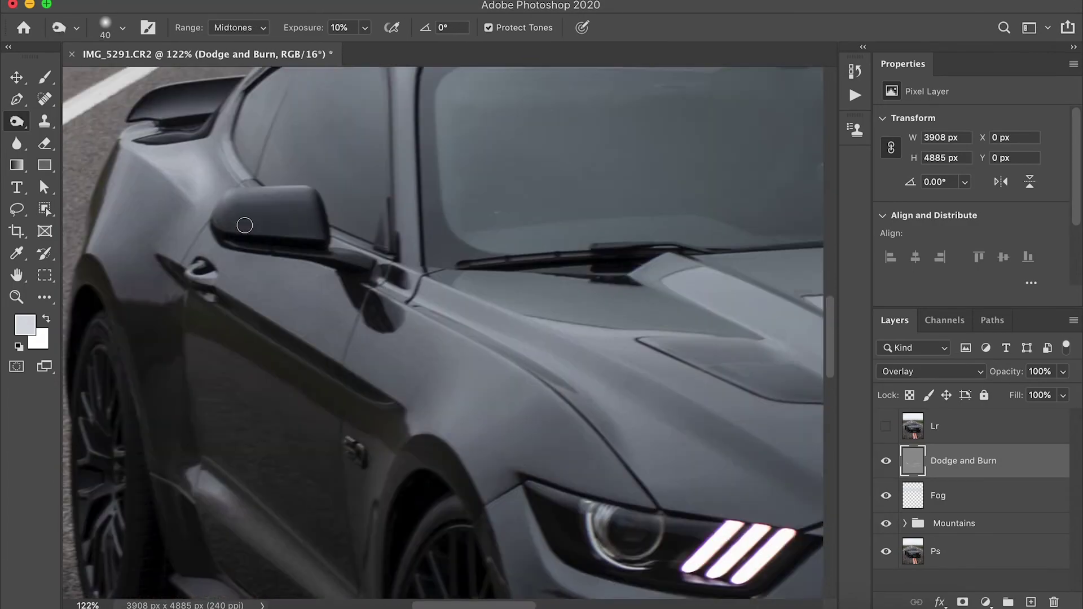
scroll(245, 225, down, 5)
right_click(16, 121)
click(75, 134)
scroll(629, 343, up, 3)
scroll(510, 241, down, 4)
Compare the car with and without the Dodge and Burn layer.
click(888, 463)
click(887, 463)
click(887, 463)
click(887, 463)
click(886, 461)
click(886, 461)
click(886, 461)
click(886, 461)
click(886, 461)
click(886, 461)
click(886, 461)
click(887, 461)
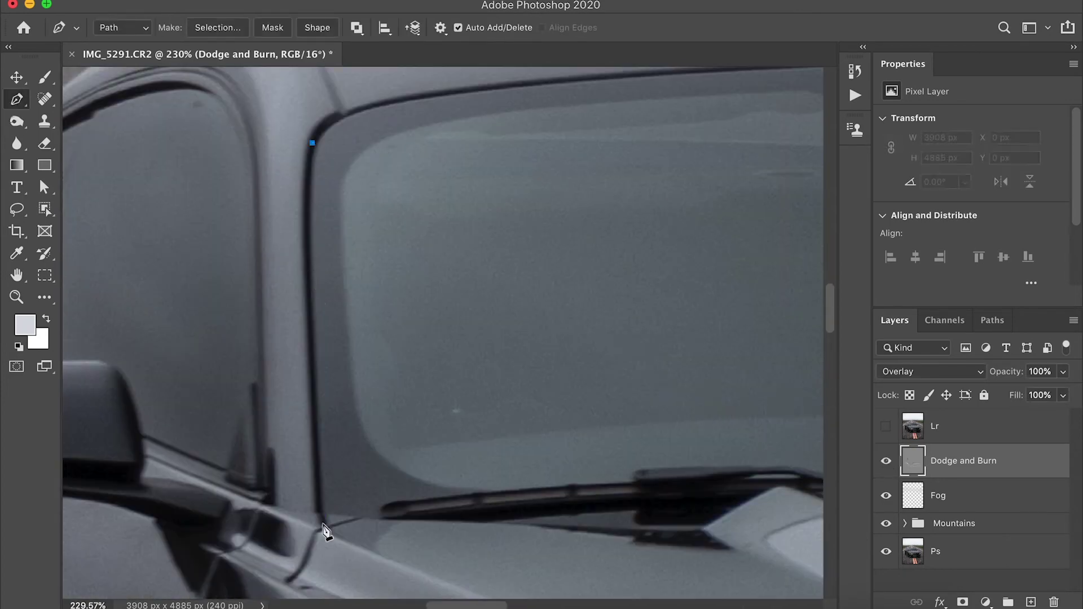
Trace a Pen tool path down the windshield's pillar edge beside the side window and along its lower edge past the wiper.
click(322, 514)
drag(316, 295, 306, 294)
click(625, 483)
drag(416, 503, 418, 501)
scroll(392, 515, right, 5)
click(620, 473)
scroll(476, 468, right, 5)
click(730, 427)
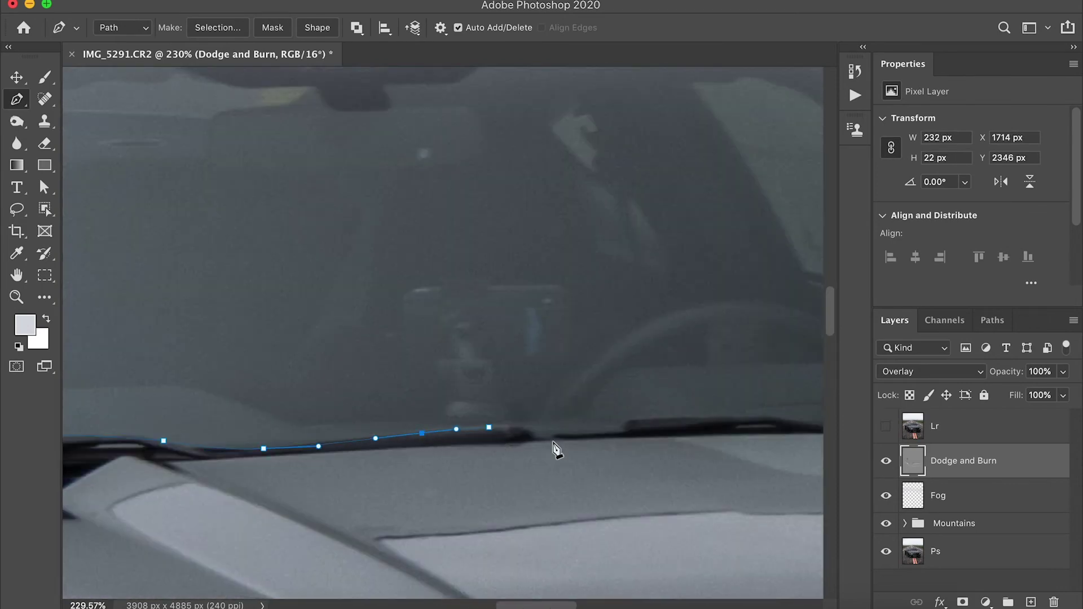
Continue the windshield path along the rest of the lower edge to the far lower corner.
click(677, 425)
scroll(459, 435, right, 5)
scroll(538, 434, right, 1)
scroll(537, 427, right, 4)
click(663, 438)
click(549, 425)
click(609, 437)
click(682, 454)
scroll(660, 450, right, 5)
Close the path along the windshield's far side and roof edge, and copy the glass to a new layer named windshield.
click(348, 112)
click(490, 204)
drag(454, 217, 496, 203)
scroll(497, 206, left, 5)
drag(615, 207, 551, 193)
scroll(552, 195, left, 8)
drag(482, 210, 450, 205)
drag(131, 256, 122, 254)
scroll(387, 380, down, 5)
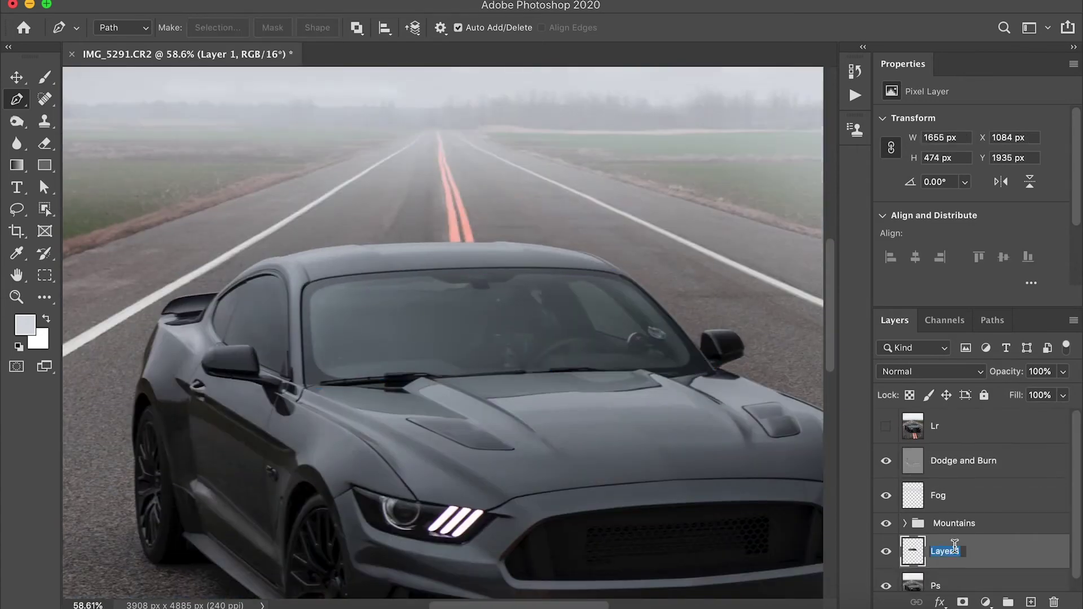
text(windshield)
key(Return)
Clip a Brightness/Contrast adjustment with Brightness -57 to the windshield layer, and group both as windshield above the Fog layer.
click(986, 602)
click(1037, 333)
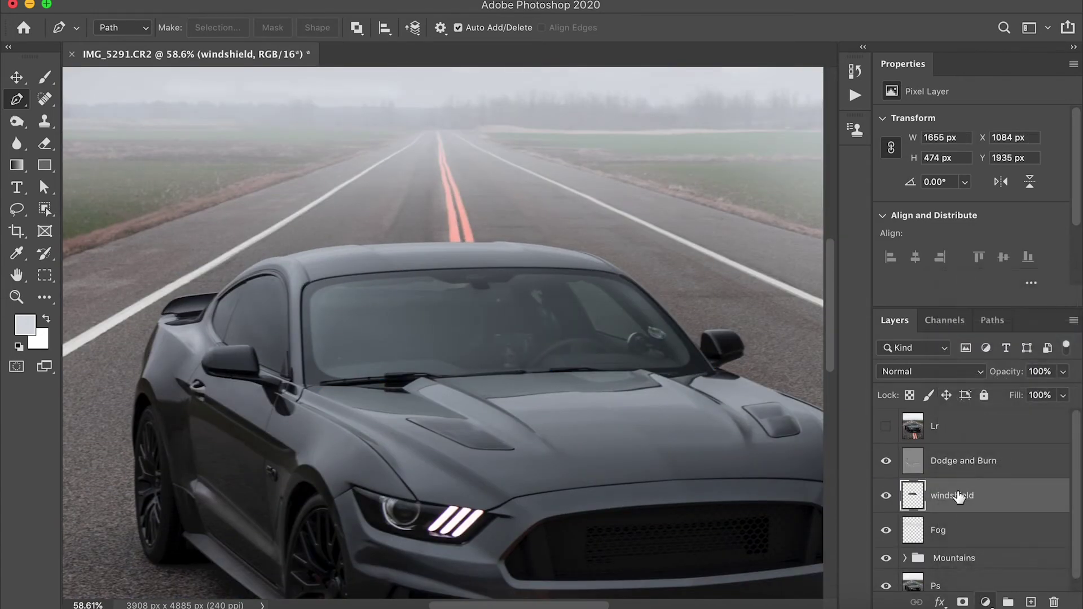
alt+click(919, 504)
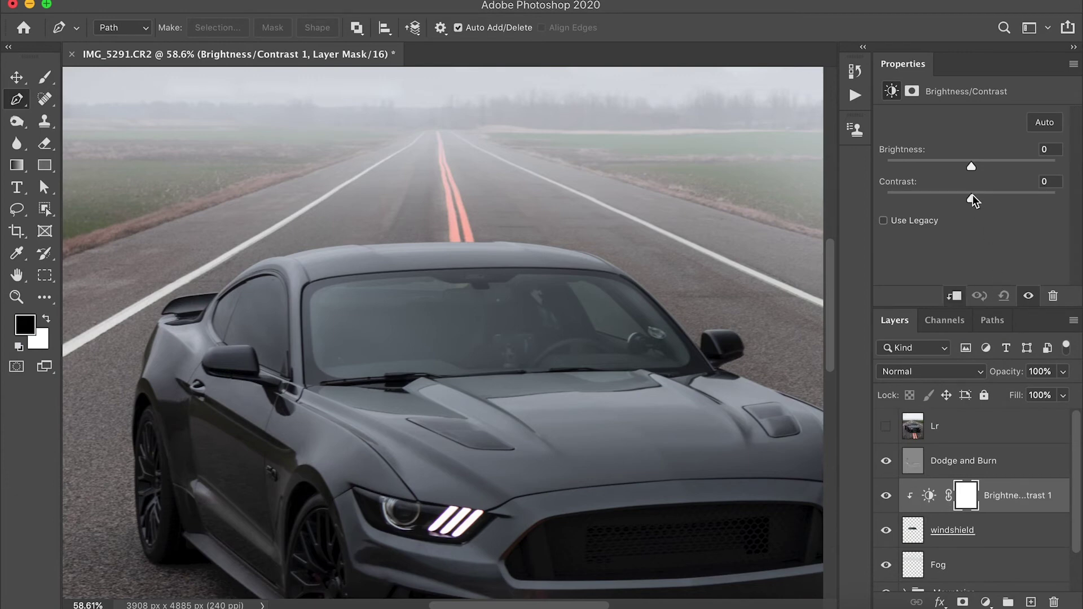
drag(949, 166, 939, 166)
scroll(600, 516, down, 2)
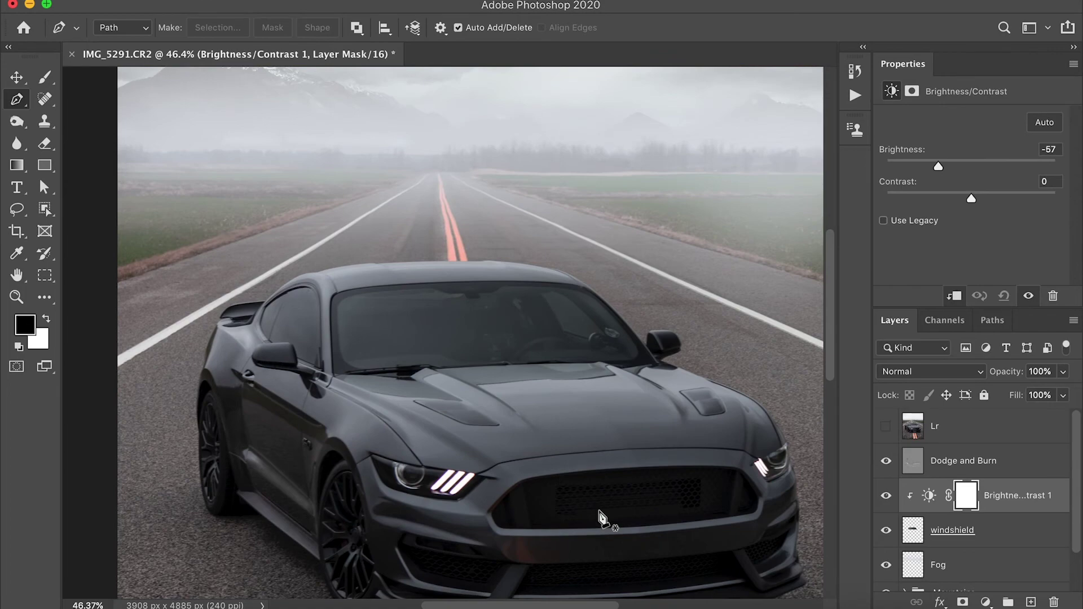
scroll(600, 514, down, 4)
scroll(604, 515, up, 2)
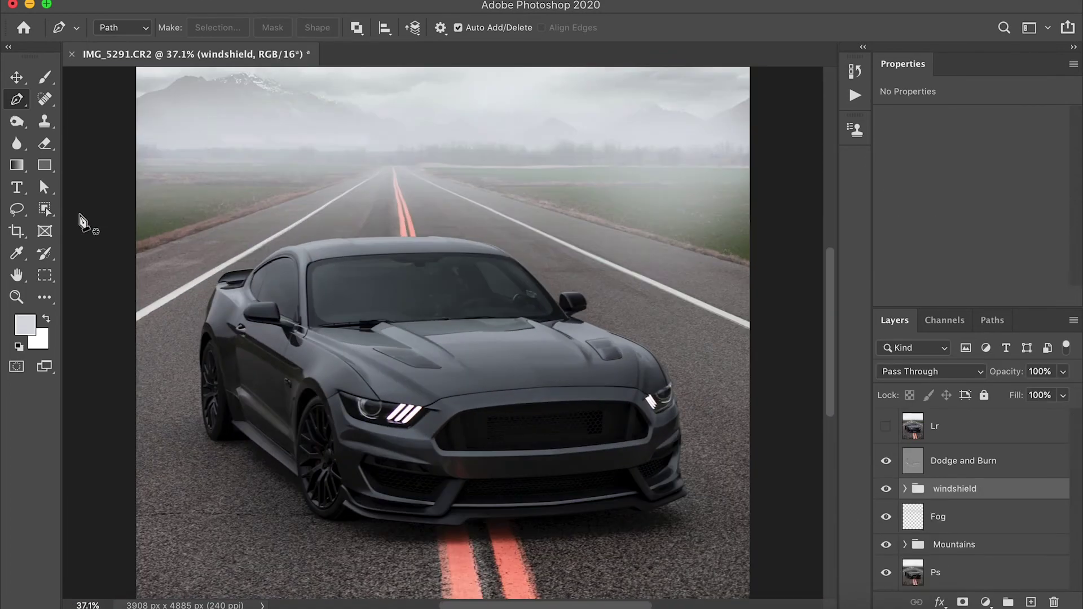
Burn the snow-capped mountain on the Dodge and Burn layer, using Midtones at 10% exposure.
scroll(226, 261, up, 4)
key(o)
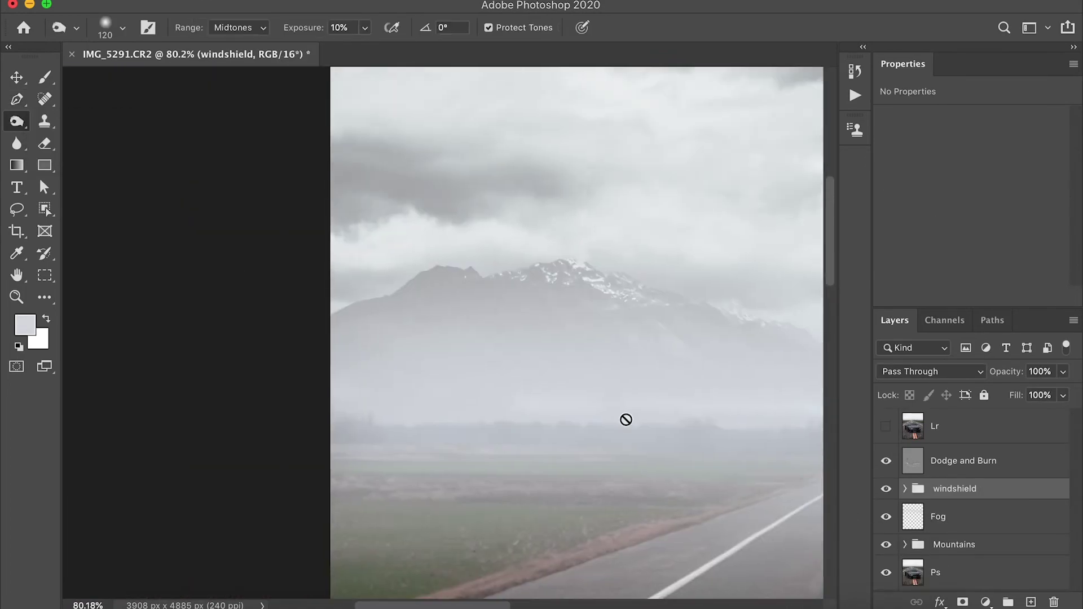
click(964, 461)
drag(611, 346, 492, 321)
drag(681, 310, 665, 301)
drag(733, 316, 135, 289)
drag(514, 313, 486, 319)
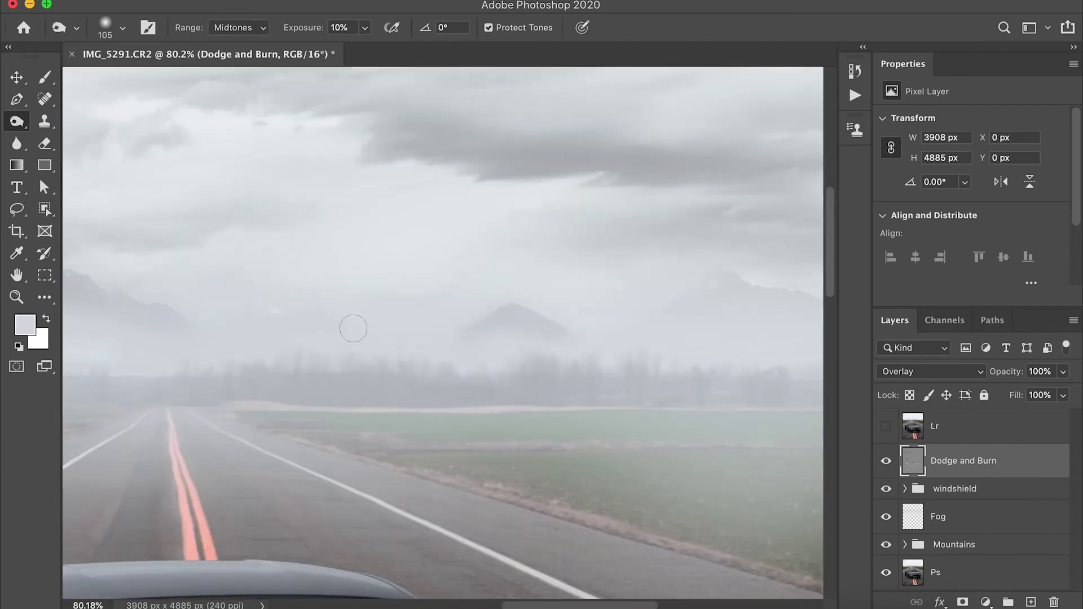
Burn the fainter distant mountains across the horizon, and enlarge the brush to 273.
scroll(353, 329, left, 4)
scroll(353, 329, up, 2)
scroll(312, 341, right, 10)
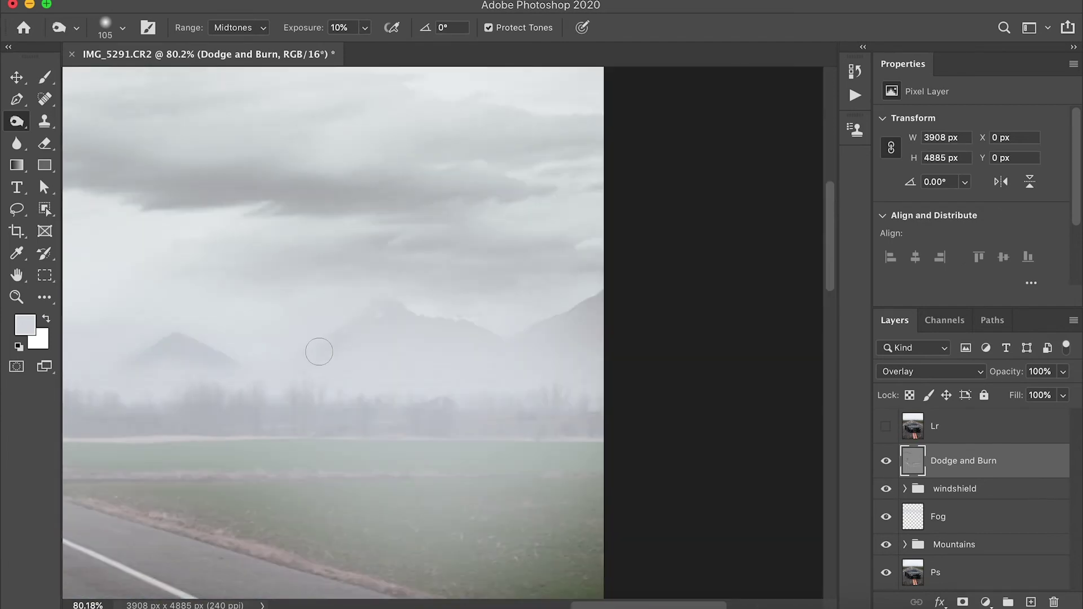
drag(579, 340, 629, 348)
scroll(428, 340, left, 10)
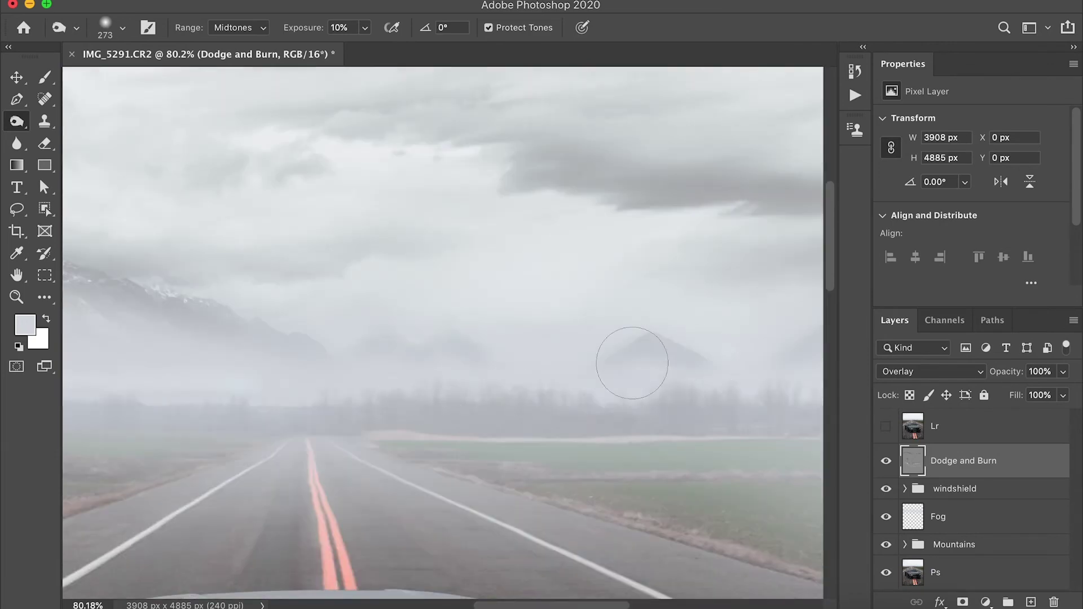
scroll(327, 307, down, 5)
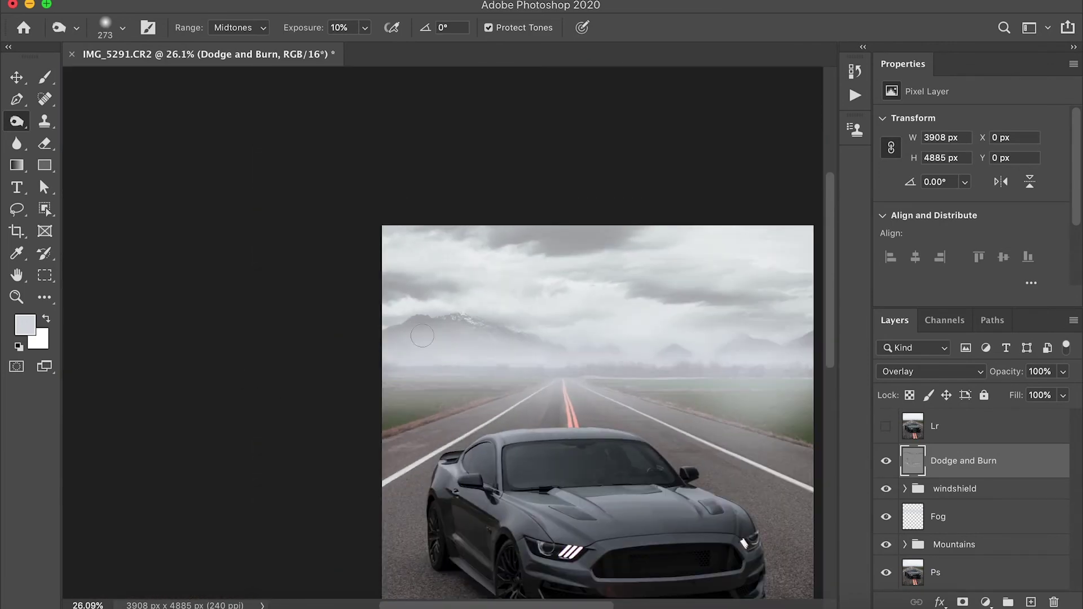
Fit the whole photo in view and compare it with and without the Dodge and Burn layer.
scroll(436, 340, down, 2)
key(super+0)
click(886, 461)
click(887, 461)
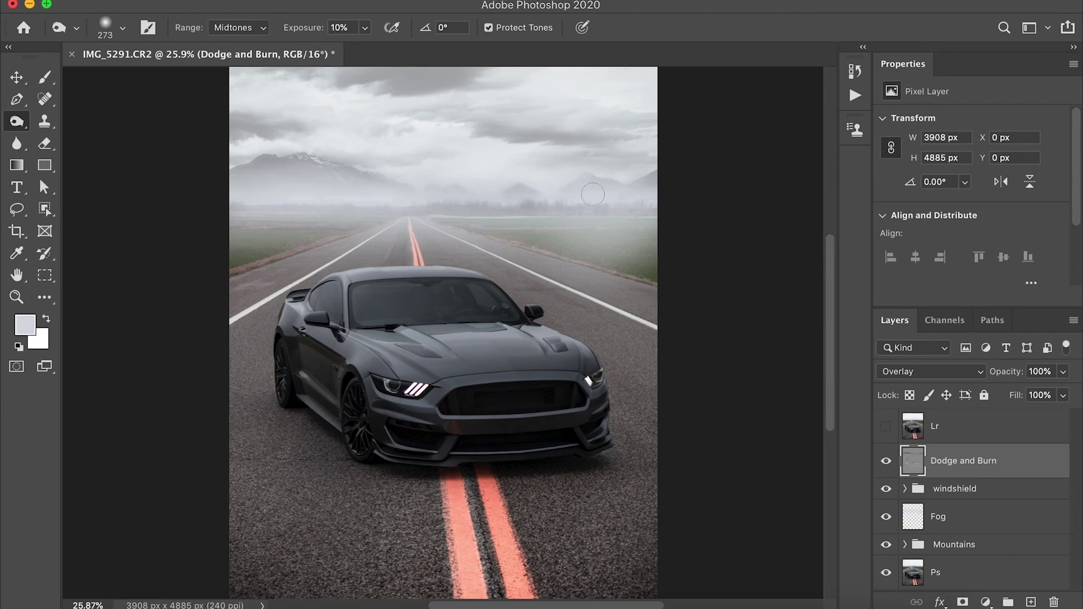
click(887, 463)
click(888, 463)
click(887, 463)
click(887, 462)
Darken the outer road area around the car with the Burn tool at brush size 1137, and compare the result.
scroll(524, 486, down, 2)
drag(553, 460, 634, 460)
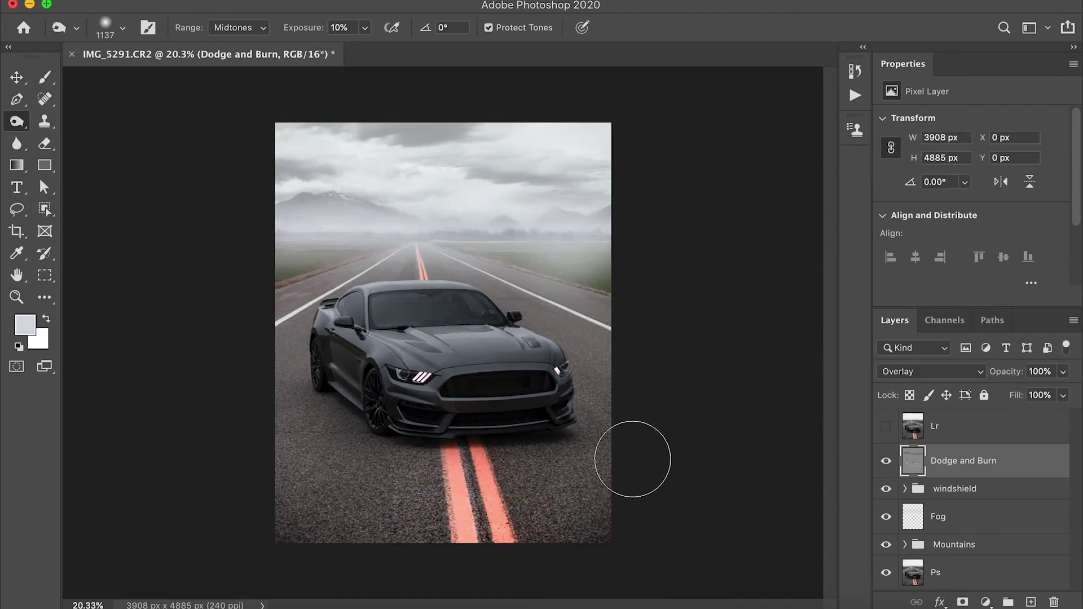
click(886, 461)
click(886, 461)
click(886, 461)
click(886, 461)
Start a Pen tool path along the lower edge and pointed tip of the hood vent on the driver-door-mirror side nearest the viewer.
key(p)
scroll(397, 450, up, 10)
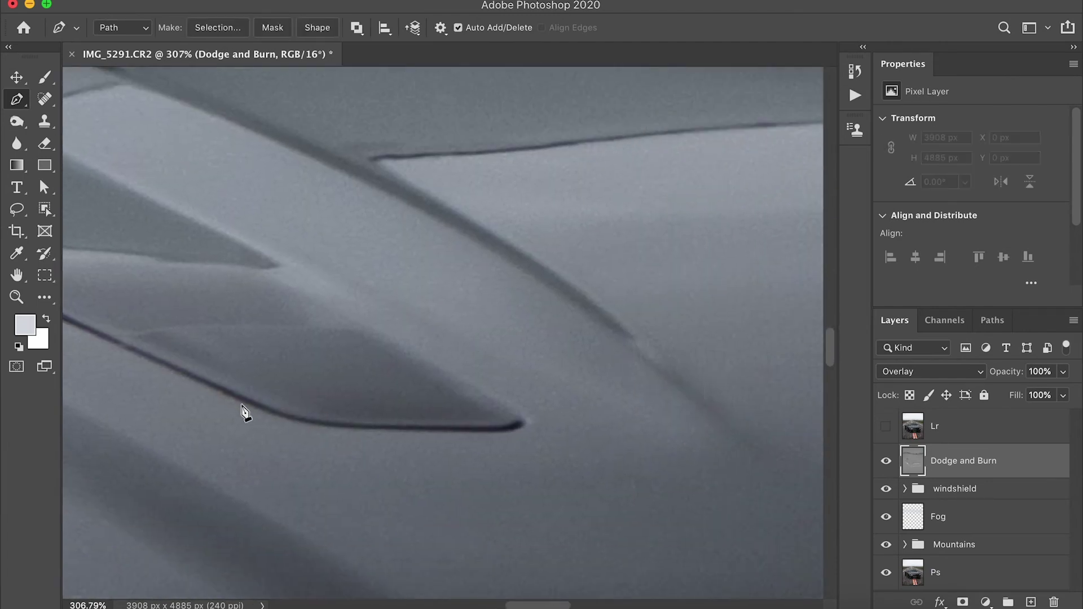
click(241, 400)
click(515, 427)
drag(327, 408, 329, 425)
click(371, 331)
drag(473, 400, 514, 409)
Close the path along the upper edge of the first hood vent.
scroll(515, 409, left, 5)
scroll(514, 408, up, 2)
click(395, 324)
click(116, 313)
drag(209, 316, 209, 313)
drag(395, 324, 426, 327)
scroll(426, 326, left, 5)
click(224, 329)
drag(229, 322, 208, 320)
scroll(488, 460, down, 3)
scroll(487, 460, right, 8)
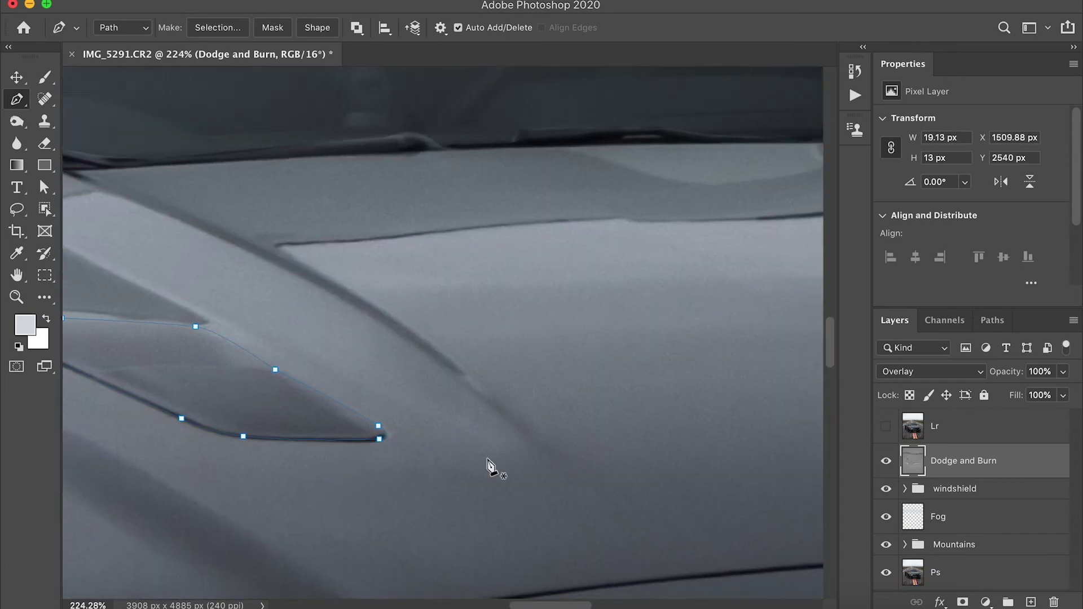
Trace the inner side and rounded lower edge of the second hood vent with the Pen tool.
scroll(488, 460, right, 10)
scroll(503, 465, up, 3)
click(358, 345)
click(486, 483)
click(413, 404)
click(661, 442)
drag(565, 464, 554, 498)
drag(645, 482, 663, 471)
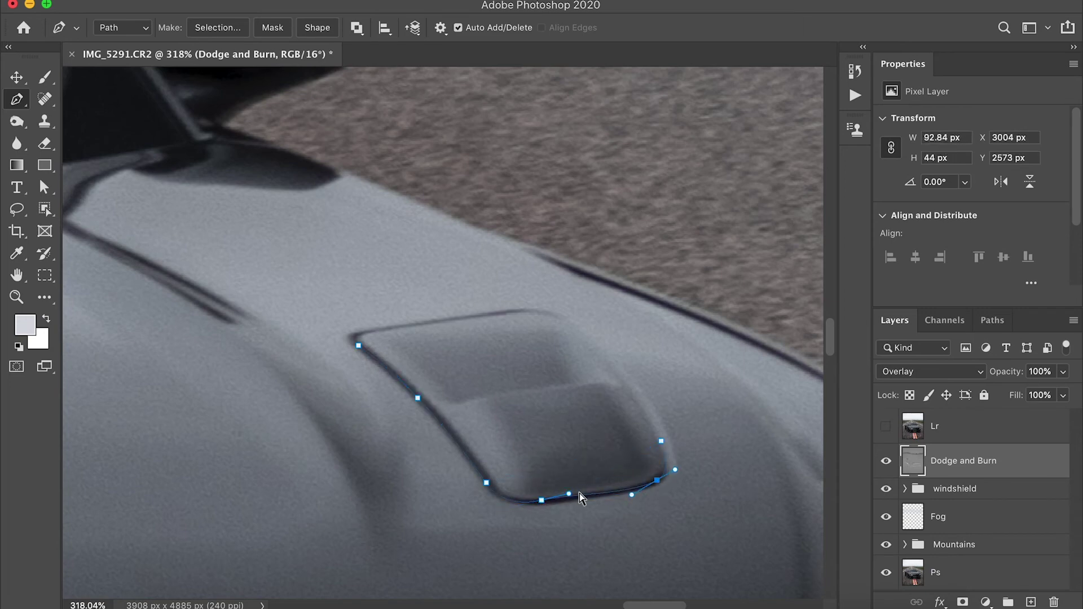
Close the second hood vent's path along its outer side and upper edge.
click(566, 320)
drag(614, 380, 620, 376)
click(359, 345)
drag(393, 341, 366, 330)
drag(509, 322, 515, 309)
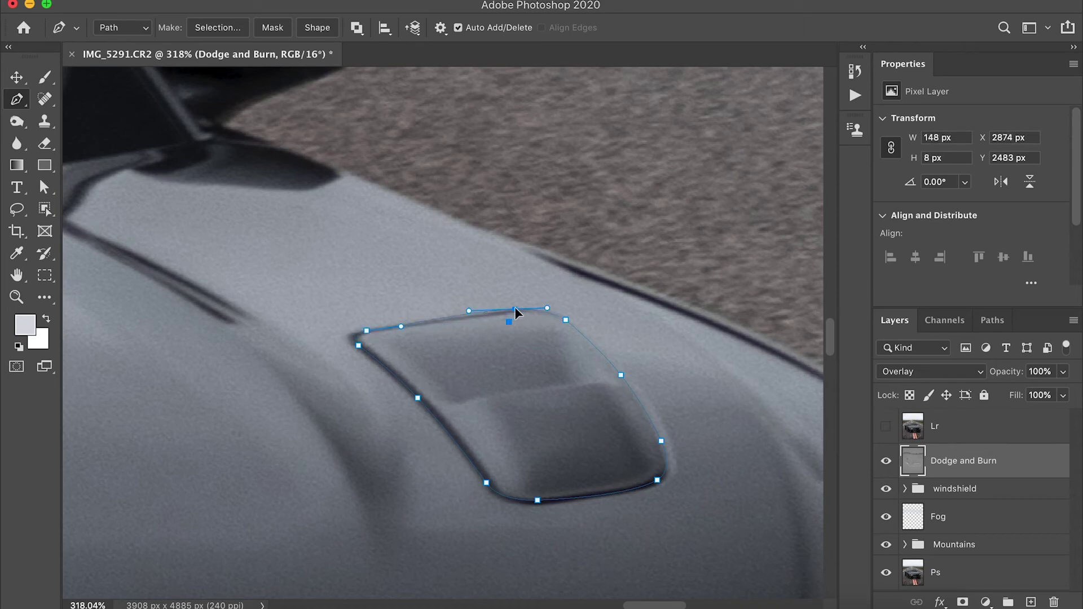
Turn both vent paths into a selection, copy the vents from the Ps layer to a new layer, and place it above Fog.
scroll(522, 311, down, 10)
key(super+Return)
click(937, 572)
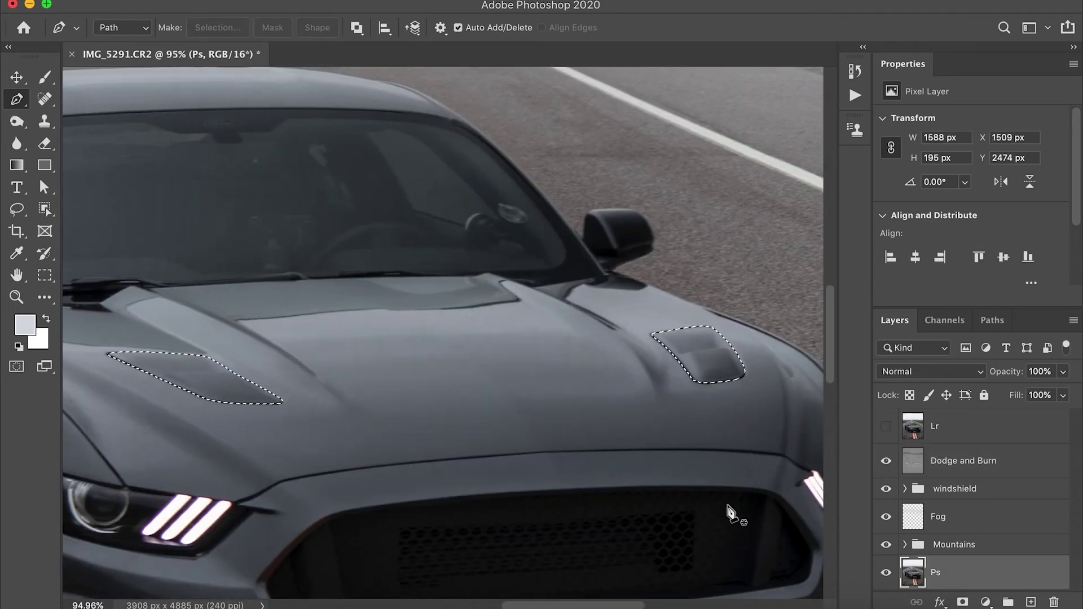
key(super+j)
drag(912, 571, 914, 503)
Add a Brightness/Contrast adjustment clipped to the hood vent layer with Brightness -29 and Contrast 47.
click(985, 602)
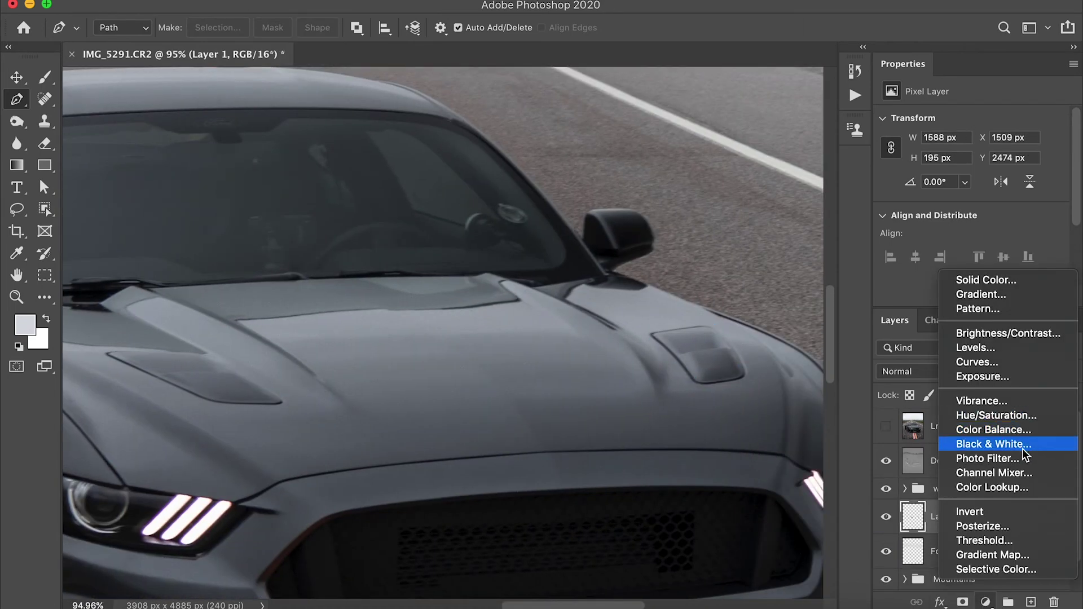
click(1009, 333)
scroll(440, 326, down, 4)
drag(971, 161, 1012, 202)
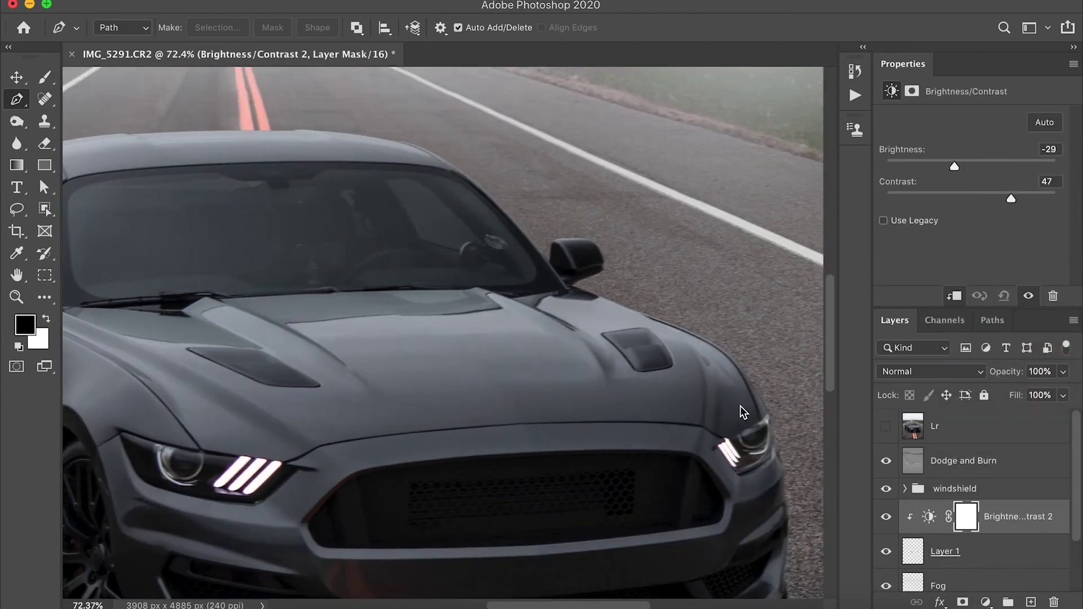
Try grouping the hood vent adjustment together with the windshield group under the name Hood Vents.
scroll(744, 411, down, 3)
shift+click(953, 489)
key(super+g)
double_click(954, 488)
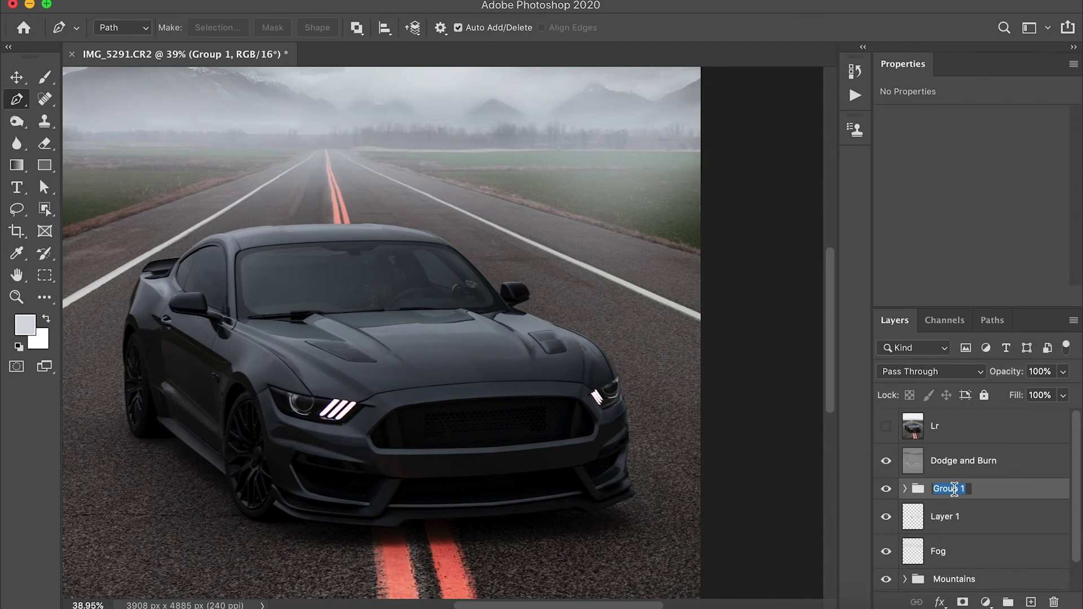
key(Return)
Expand the Hood Vents group and try to clip its Brightness/Contrast adjustment to the vent layer again.
click(904, 489)
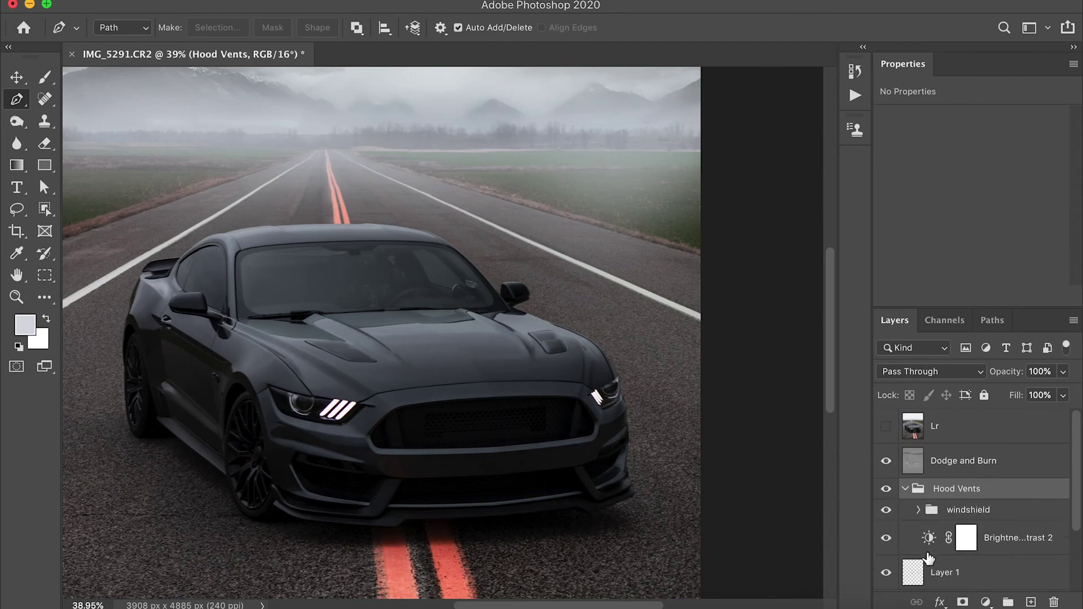
click(930, 556)
click(930, 552)
click(927, 516)
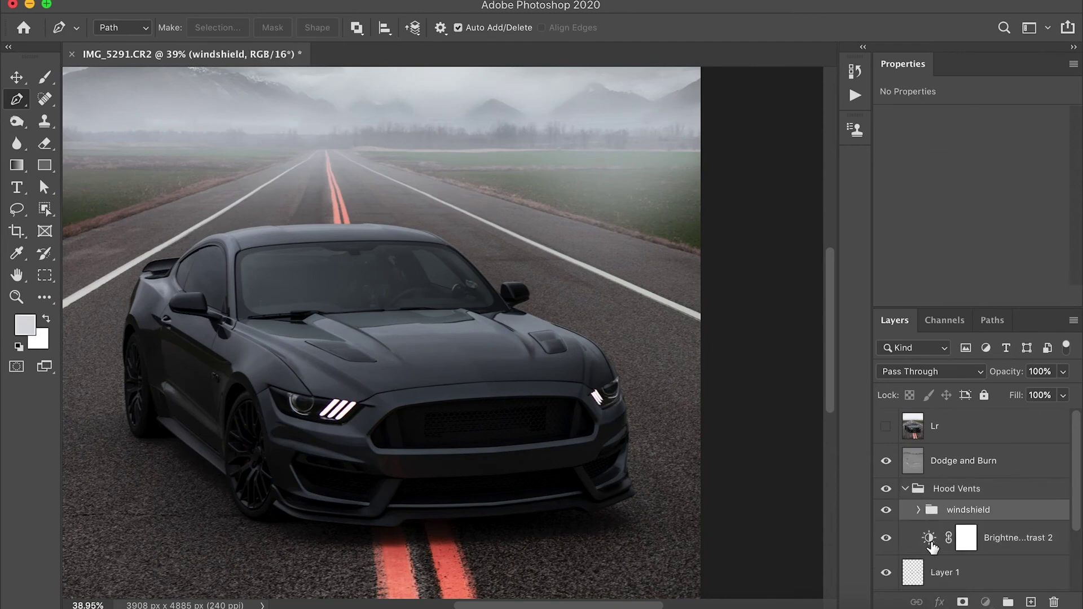
click(931, 542)
scroll(932, 525, down, 3)
click(919, 444)
click(919, 444)
click(918, 444)
click(918, 444)
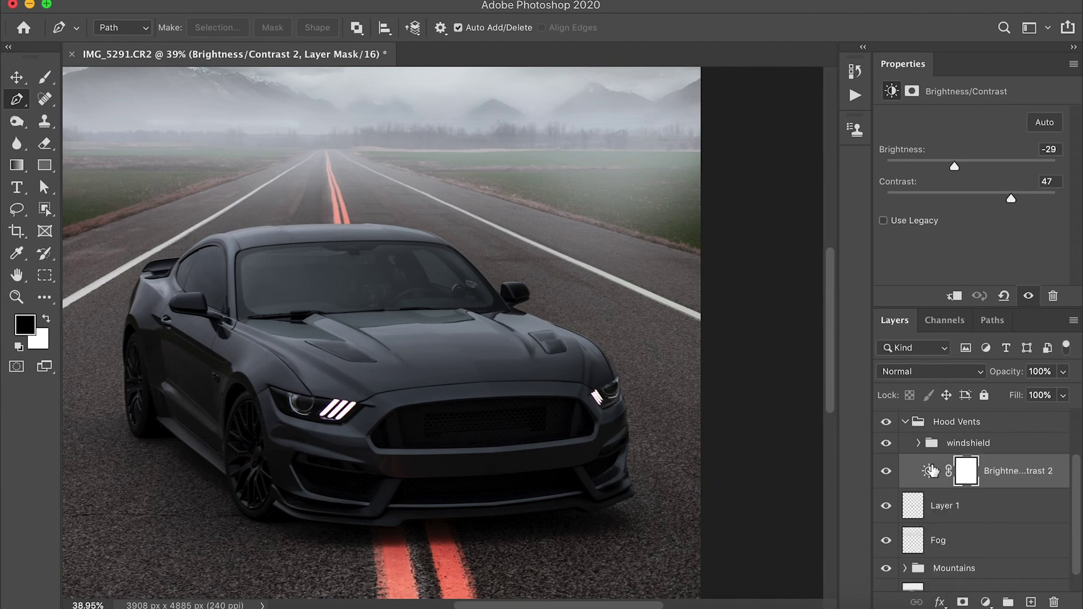
Undo the mistaken grouping and group only the vent layer and its adjustment as Hood Vents below the windshield group.
scroll(935, 483, up, 1)
key(super+z)
key(super+z)
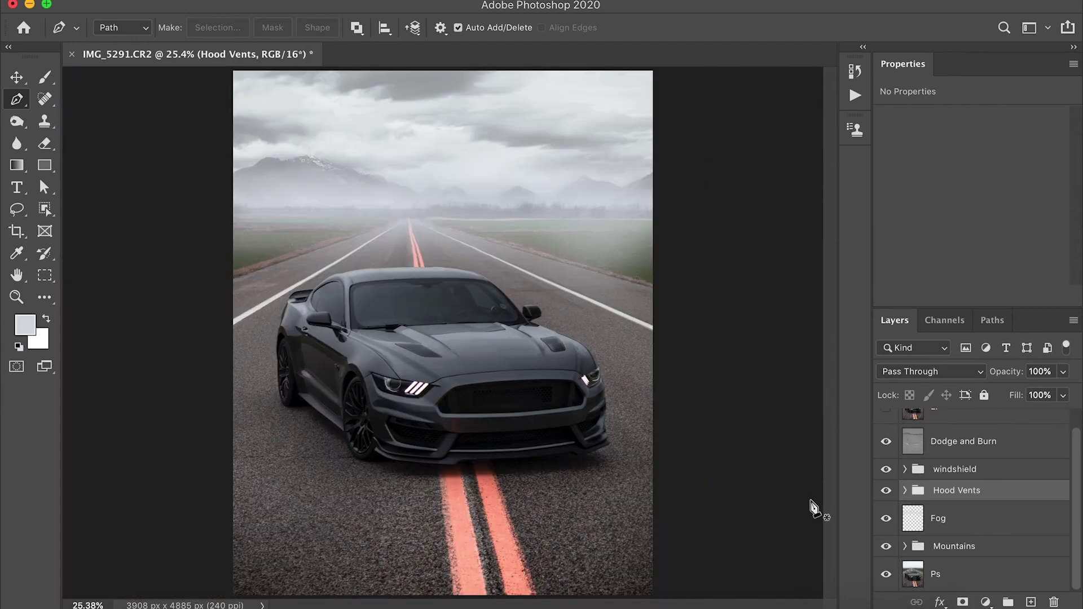
scroll(815, 507, up, 3)
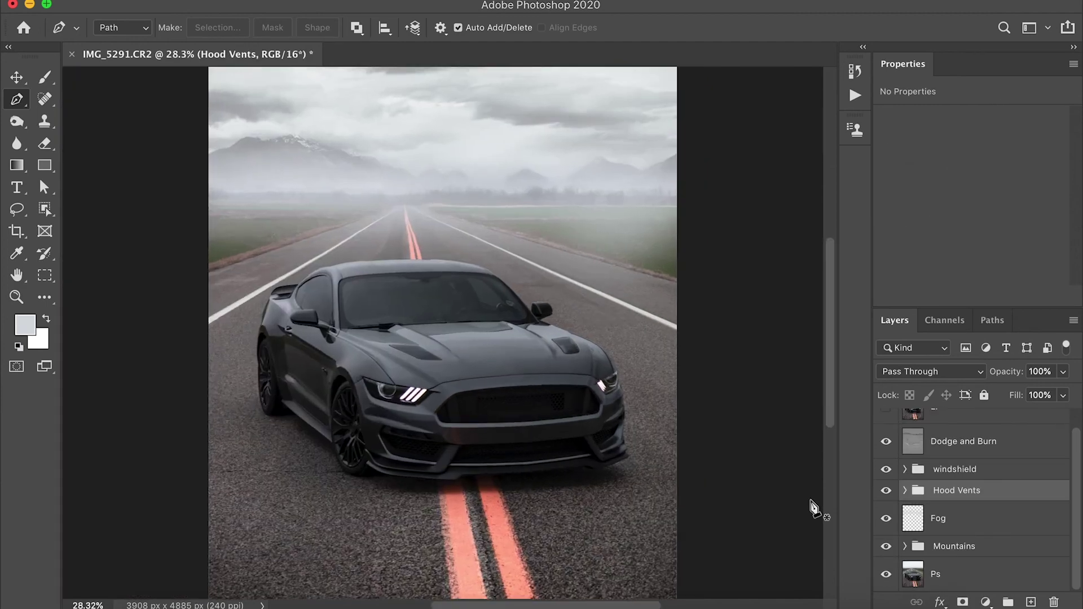
Toggle the Lr layer's visibility repeatedly to compare the Lightroom version with the current edit, ending with it hidden.
scroll(940, 508, up, 1)
click(889, 428)
click(888, 429)
click(888, 429)
click(888, 428)
click(889, 428)
click(889, 428)
click(888, 429)
click(888, 428)
click(889, 429)
click(889, 429)
click(889, 429)
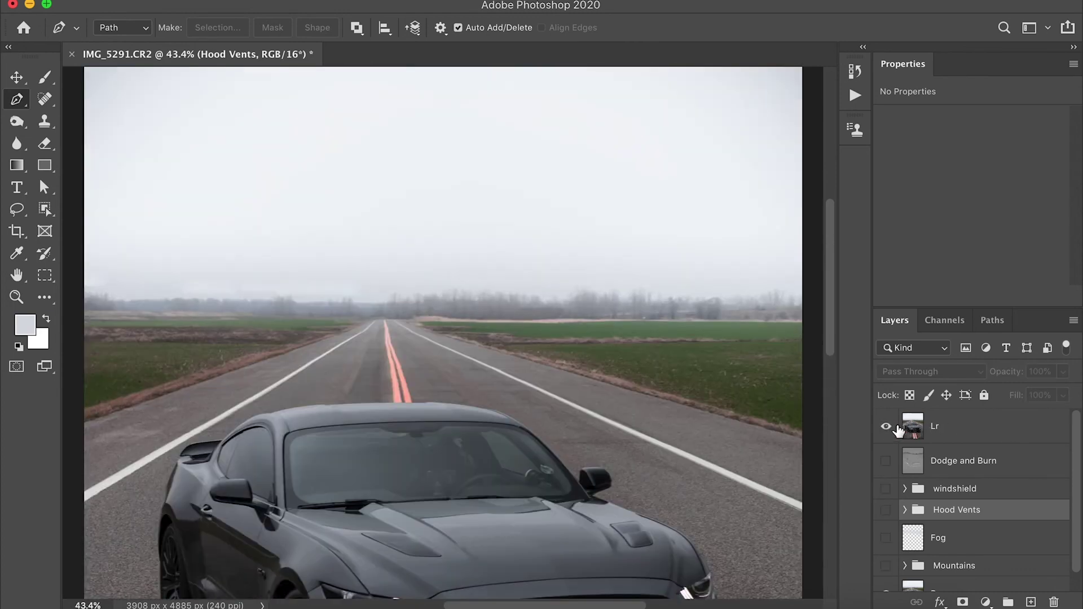
click(897, 428)
click(887, 427)
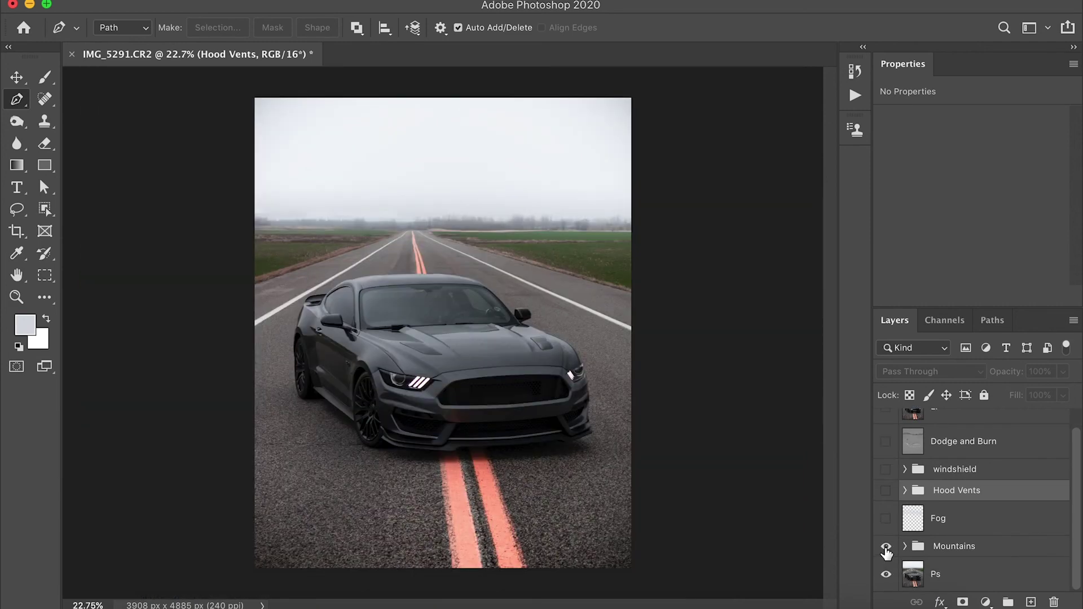
Show the Mountains, Fog, Hood Vents, windshield and Dodge and Burn layers one after another to review each edit.
click(886, 546)
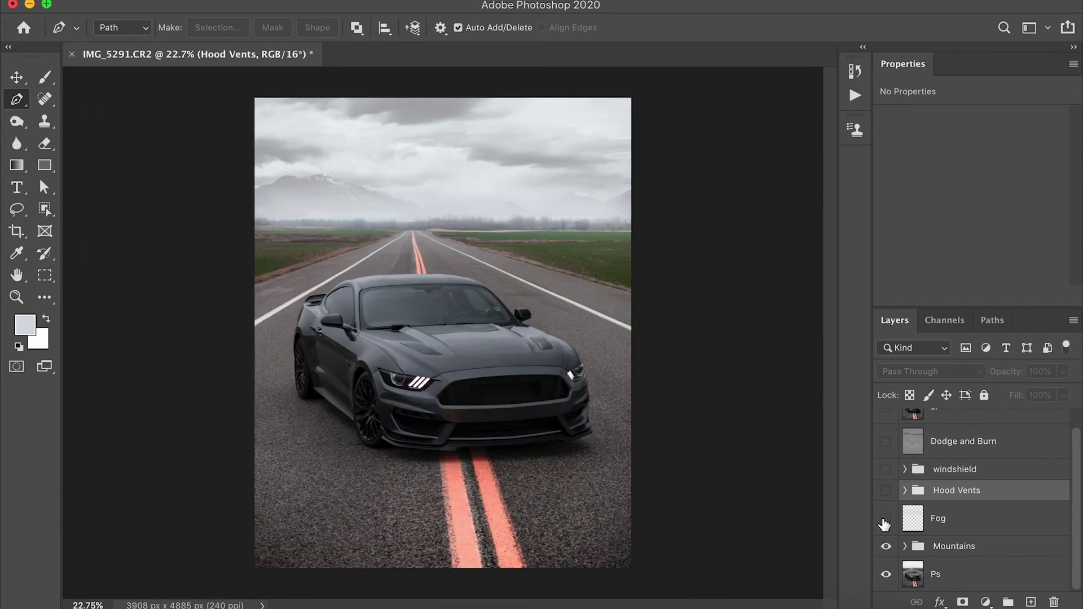
click(886, 519)
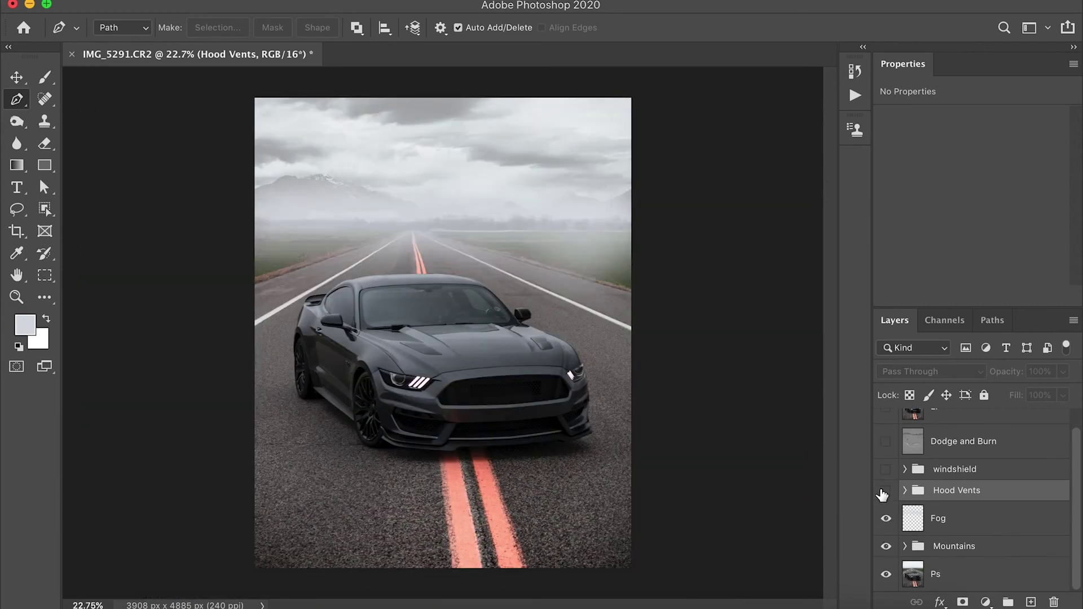
click(885, 492)
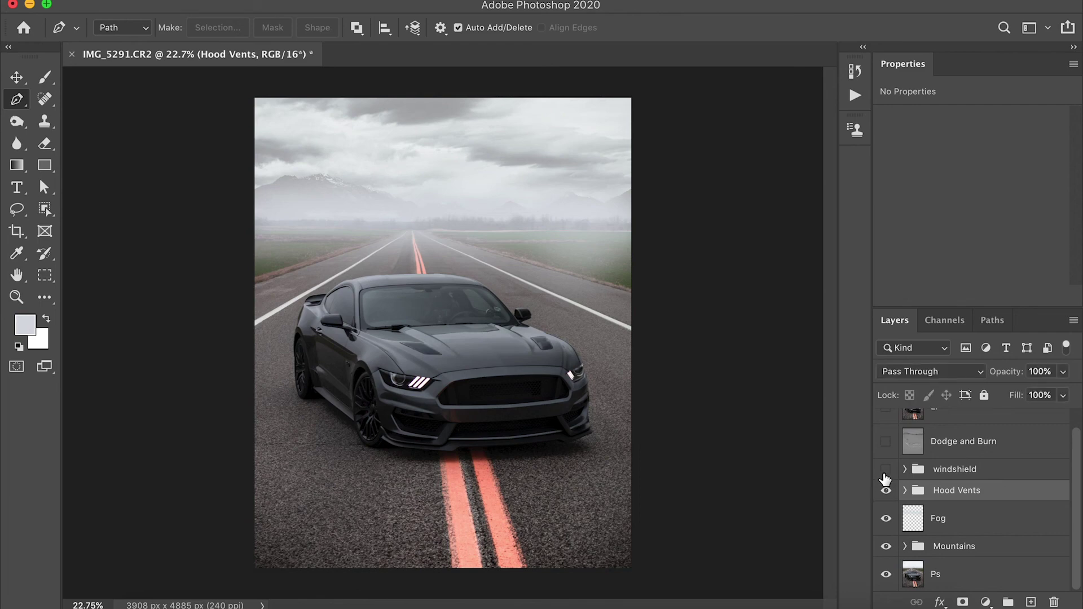
click(885, 470)
click(886, 445)
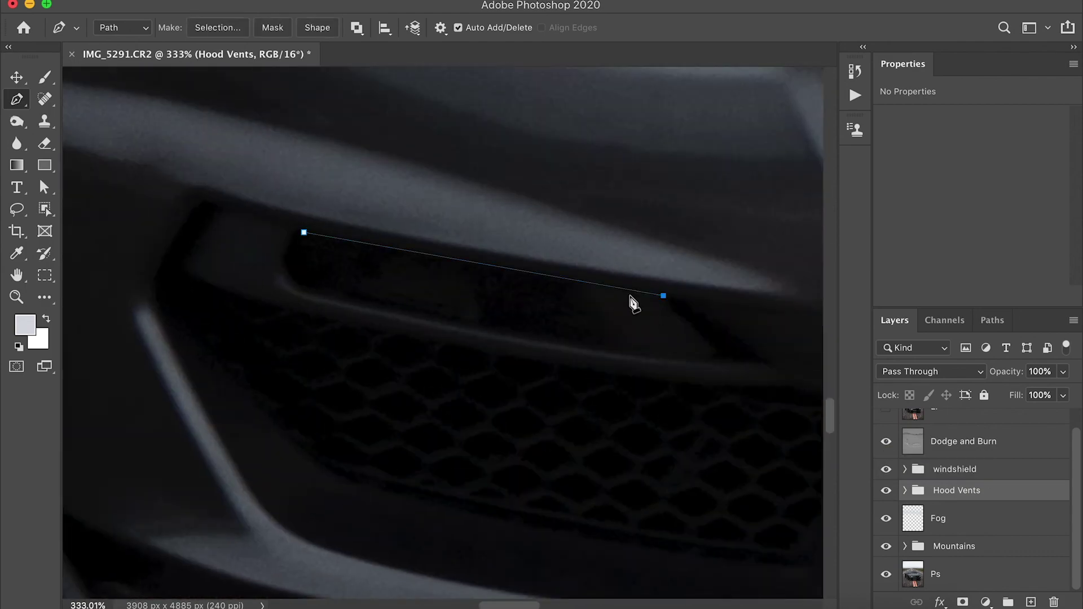
Trace the turn signal openings above the lower bumper grilles with the Pen tool.
click(304, 233)
click(589, 341)
click(430, 310)
scroll(429, 314, right, 10)
scroll(394, 338, up, 5)
click(130, 394)
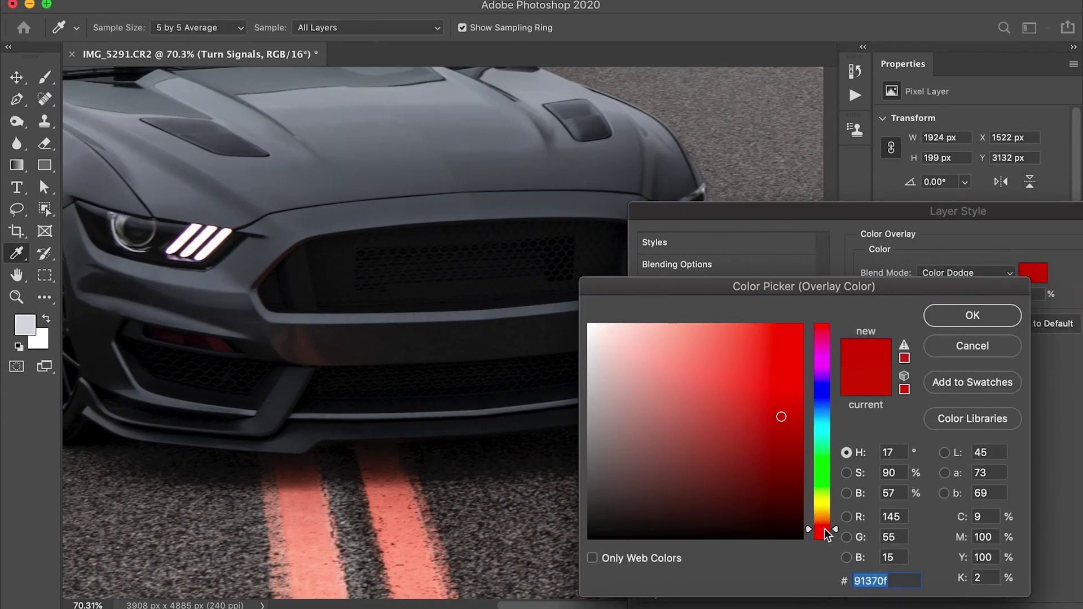
Set the Turn Signals layer's Color Overlay in Color Dodge mode to a light orange tone.
click(781, 353)
click(682, 371)
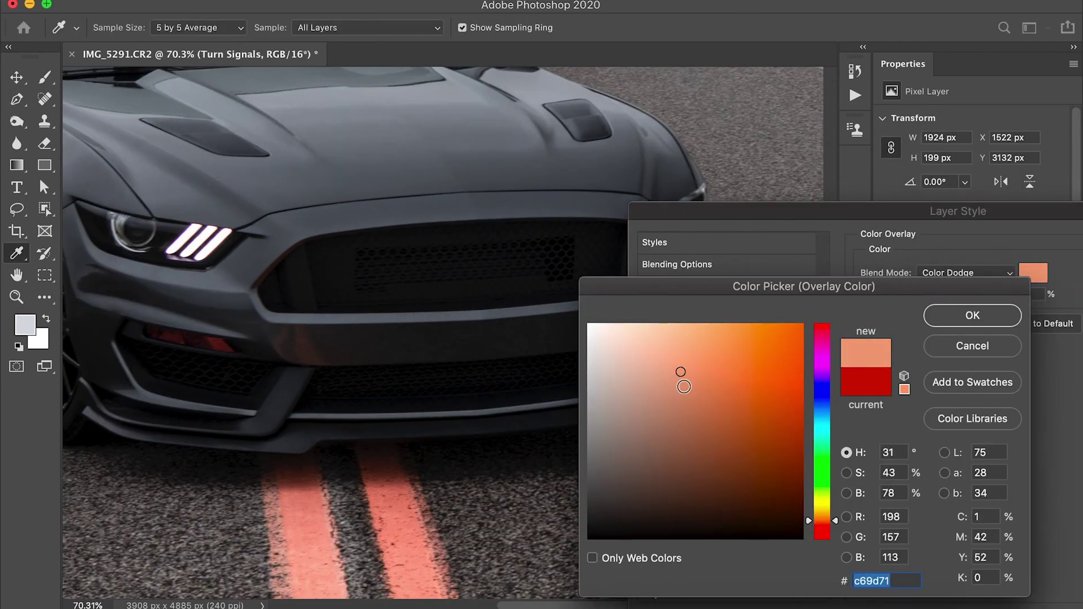
key(Return)
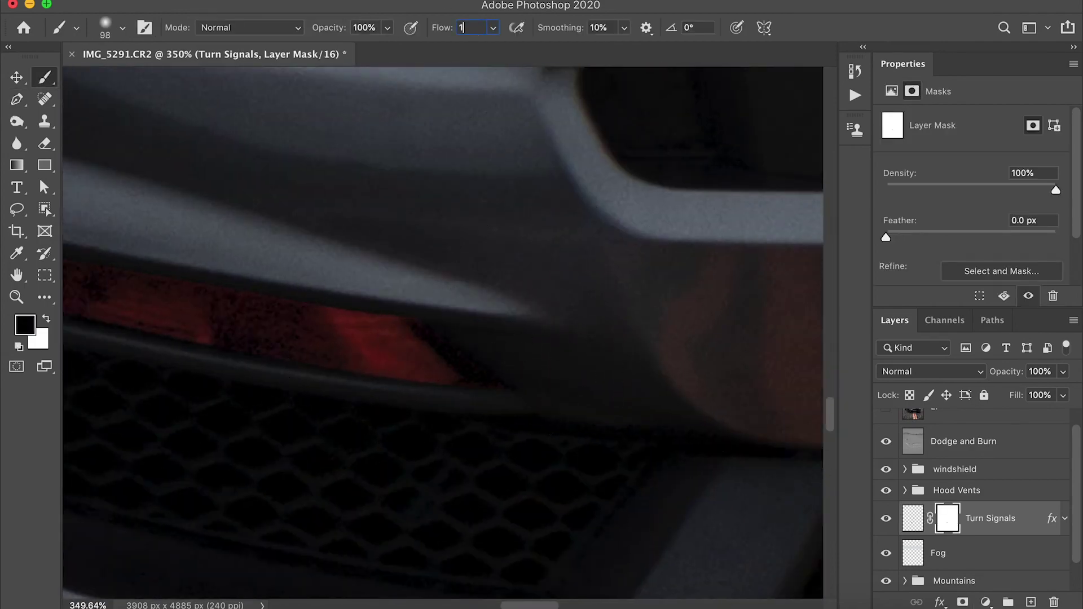
Examine the tinted turn signals in the whole image and reveal the Turn Signals layer's effects.
key(super+minus)
key(super+minus)
key(super+minus)
key(super+0)
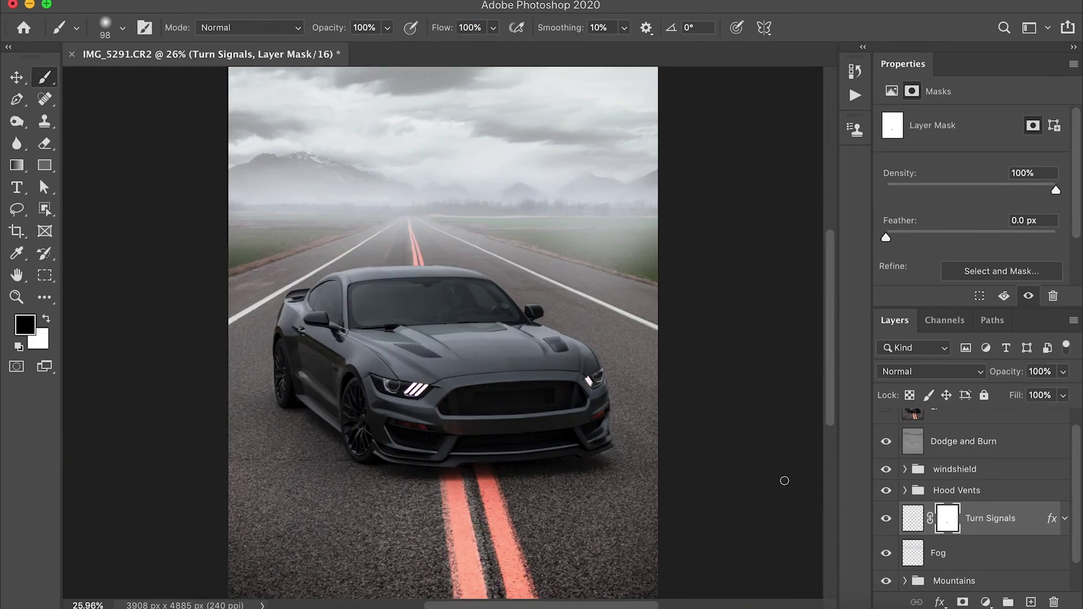
click(897, 525)
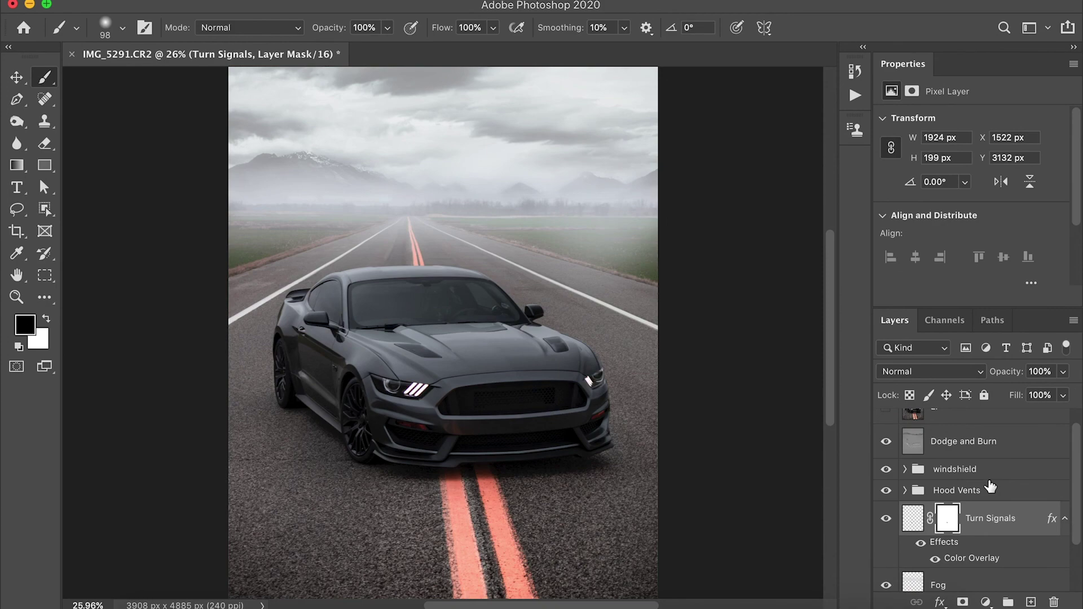
scroll(990, 486, up, 1)
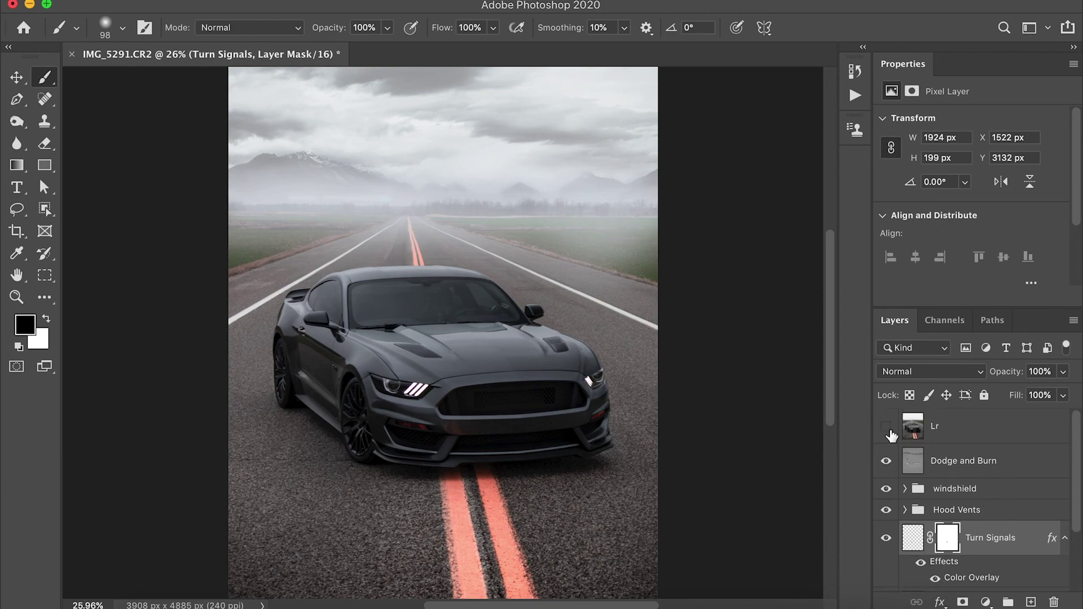